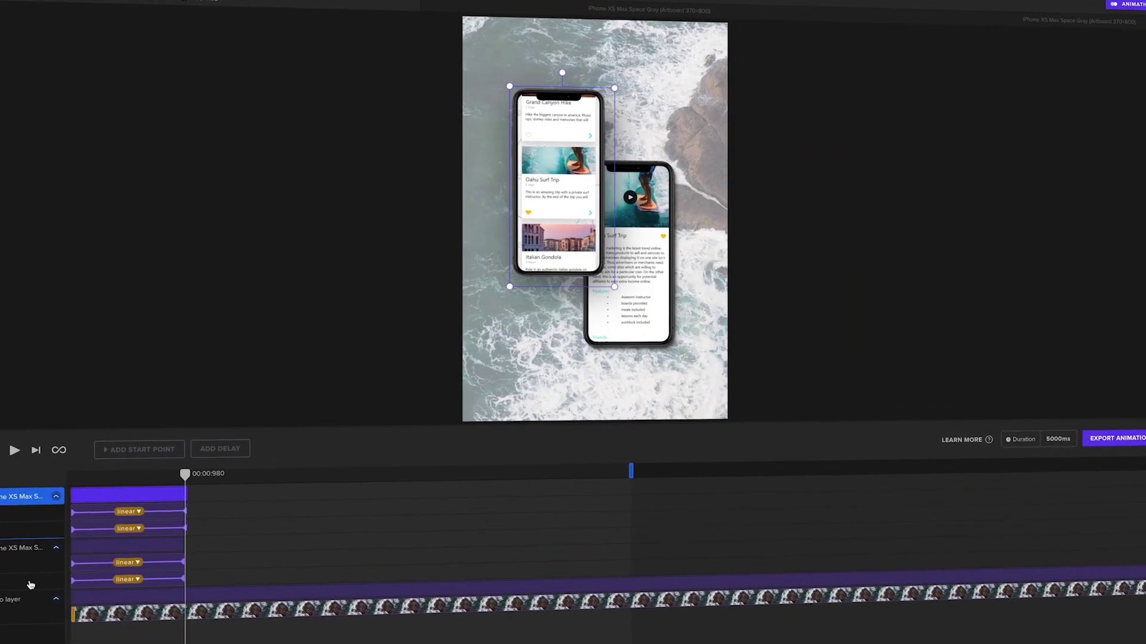
Expand the first phone's timeline row to show its animation keyframes
click(49, 497)
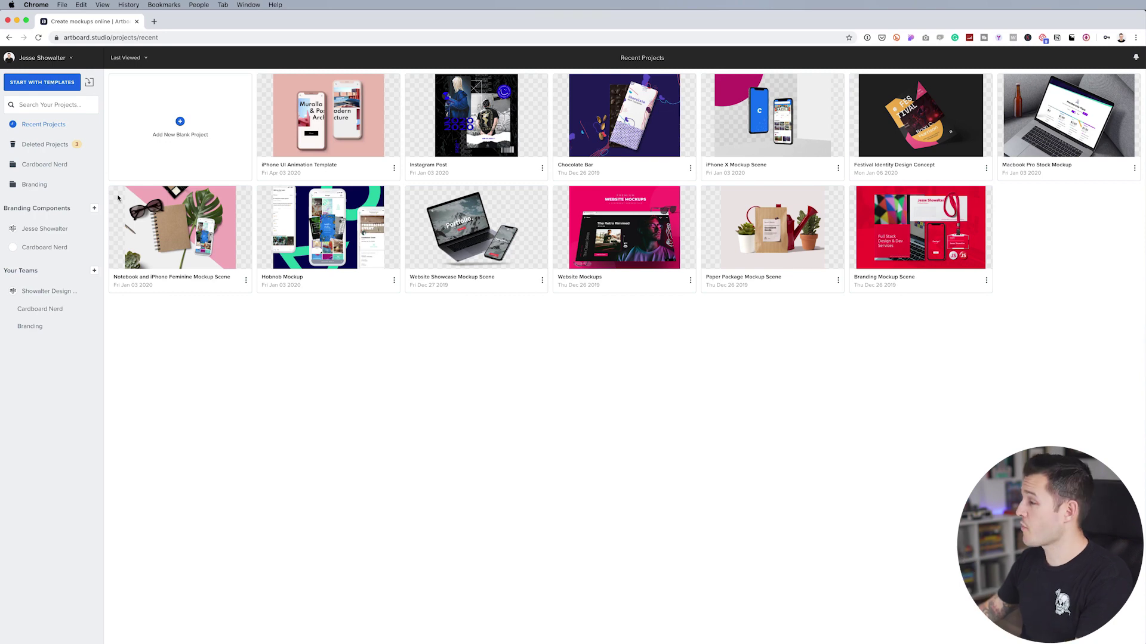
Start a project from the Digital Mockups template 'iPhone XS Max Mockup Scene' with two phones
click(45, 83)
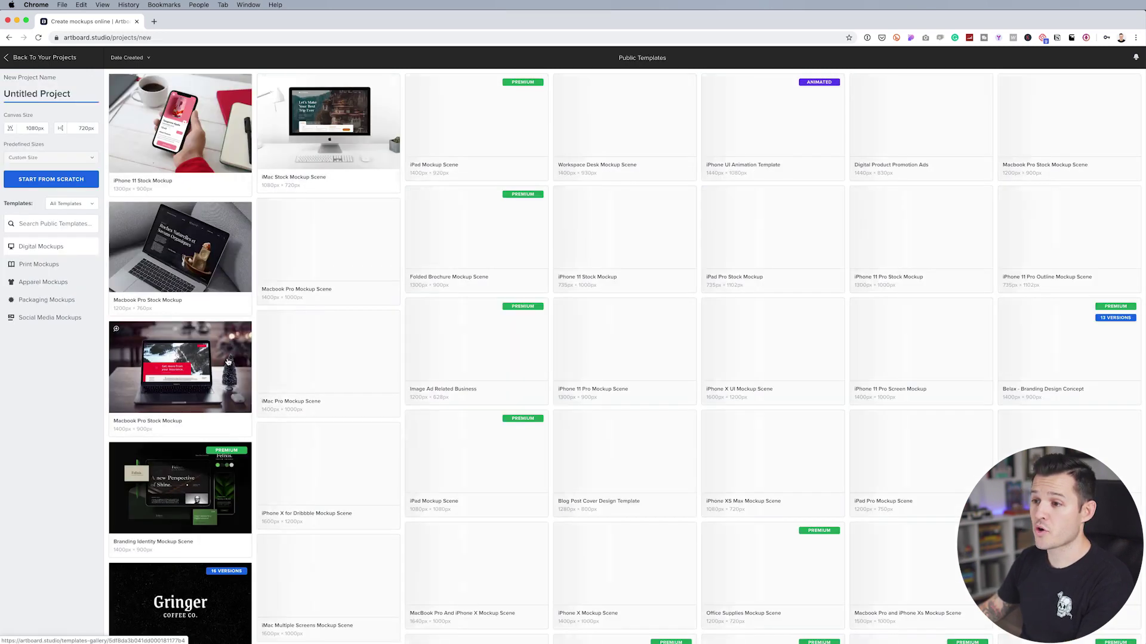
click(42, 247)
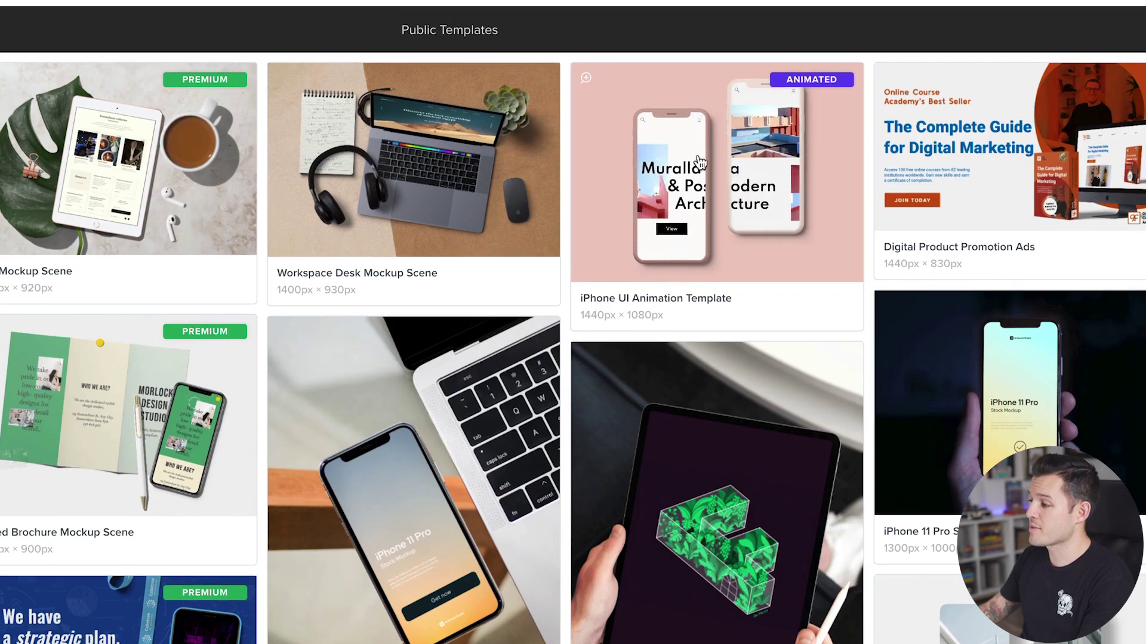
scroll(701, 173, down, 7)
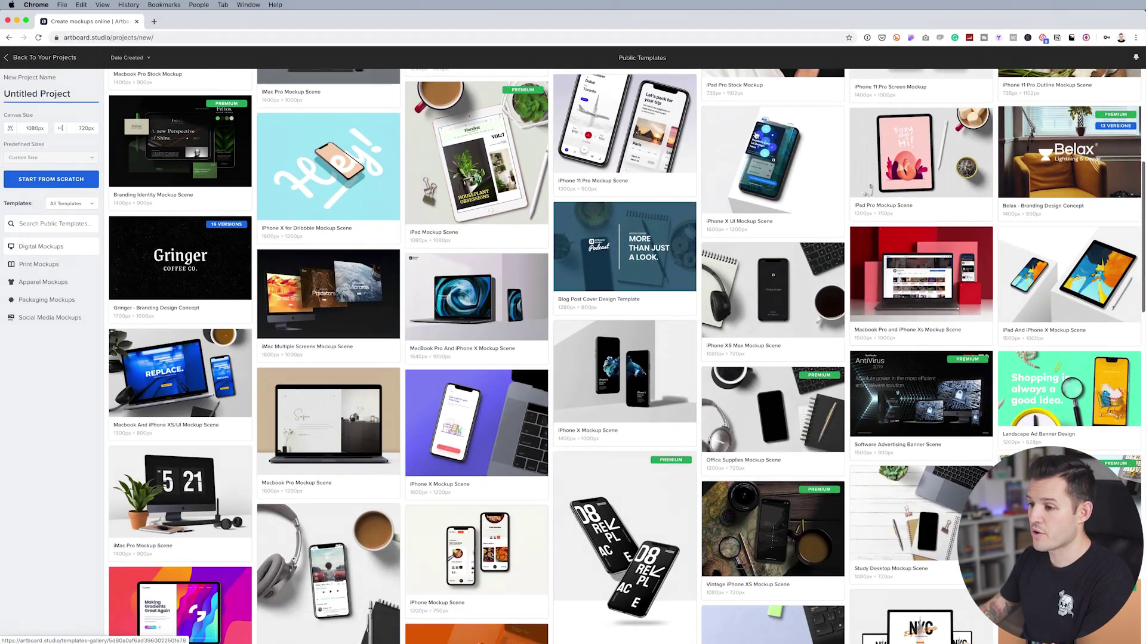
scroll(683, 474, up, 1)
scroll(755, 136, down, 4)
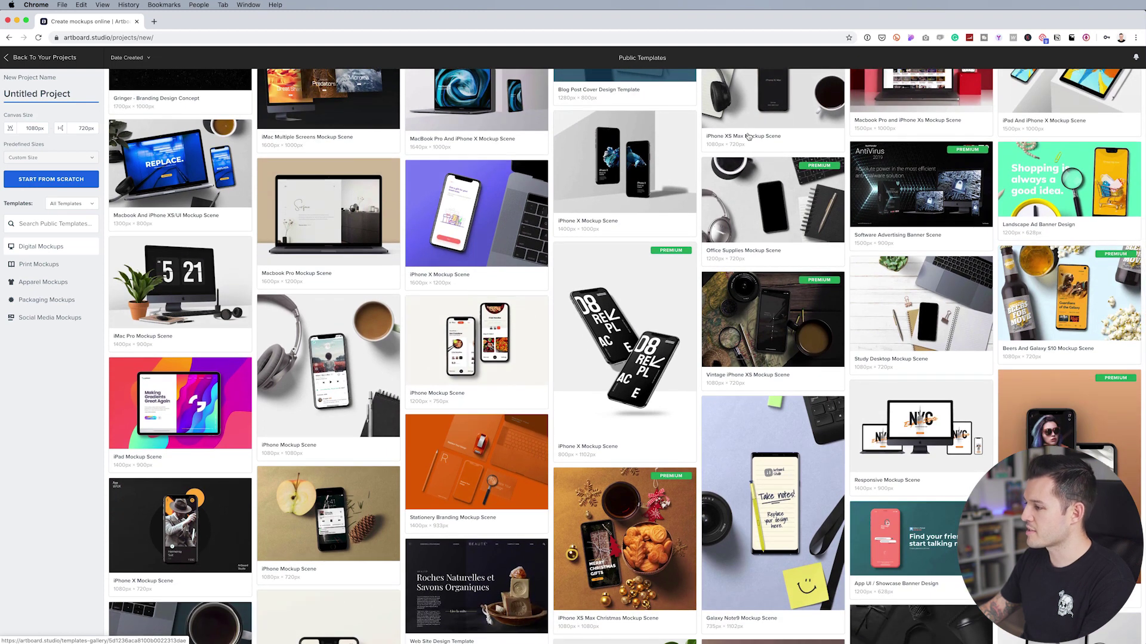
scroll(729, 137, down, 1)
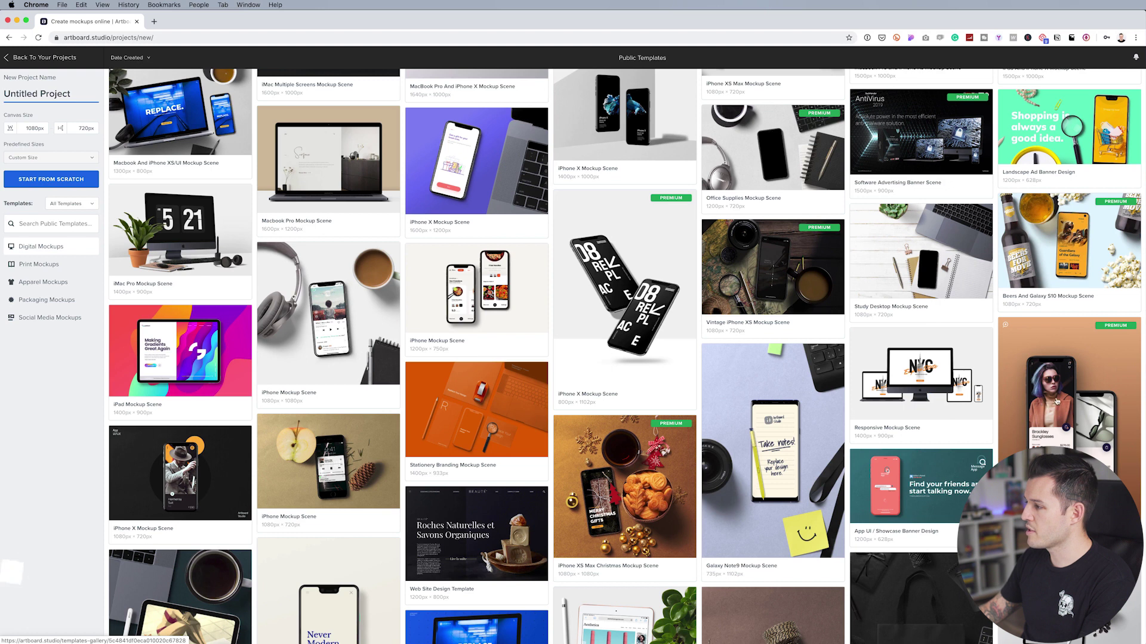
click(1056, 402)
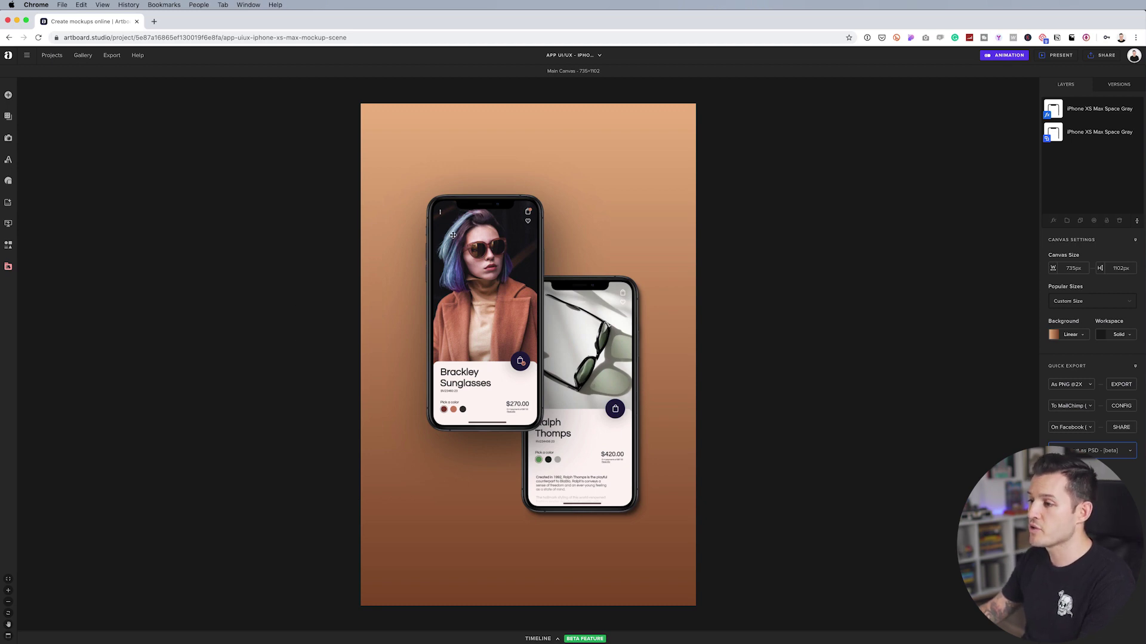
Place the travel app trip list on the left phone and the Oahu Surf Trip page on the right
click(453, 236)
double_click(453, 235)
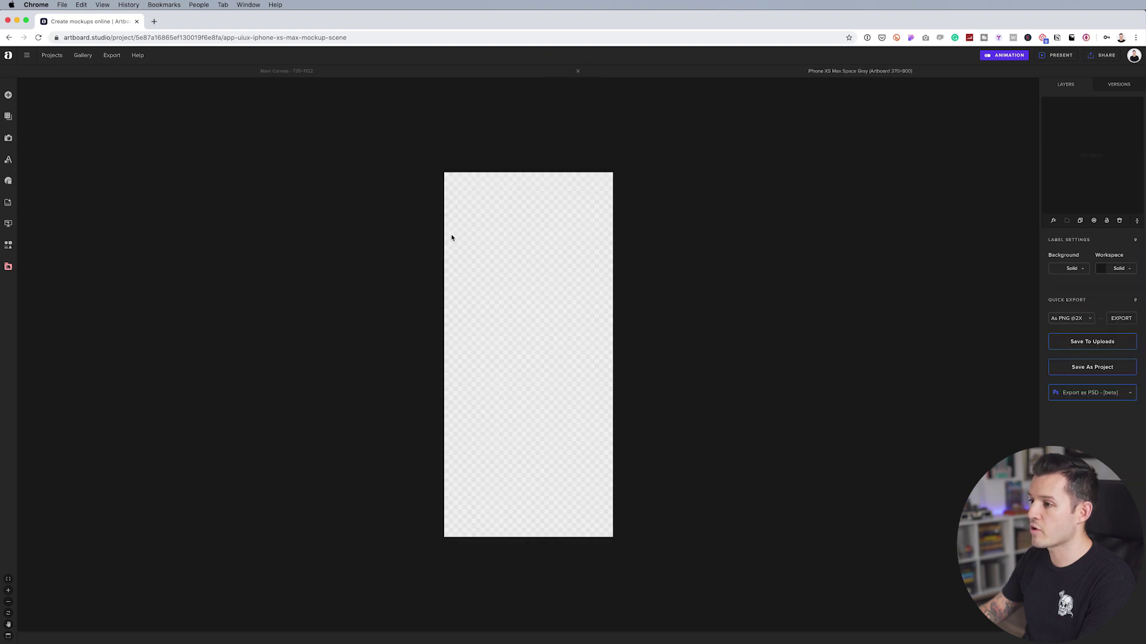
click(8, 225)
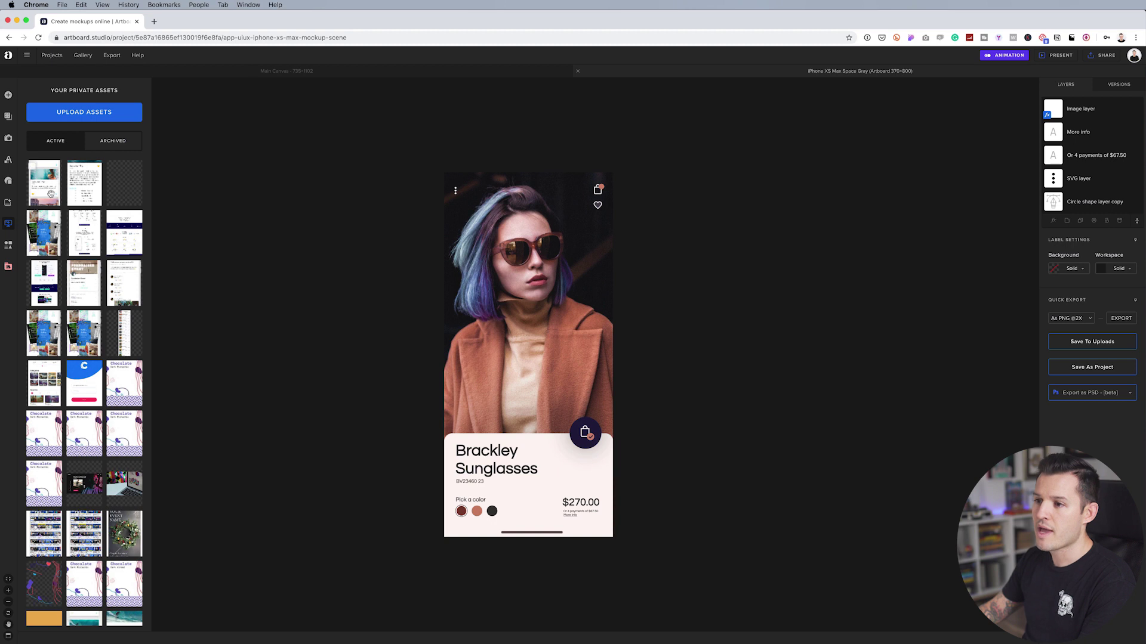
drag(47, 190, 529, 334)
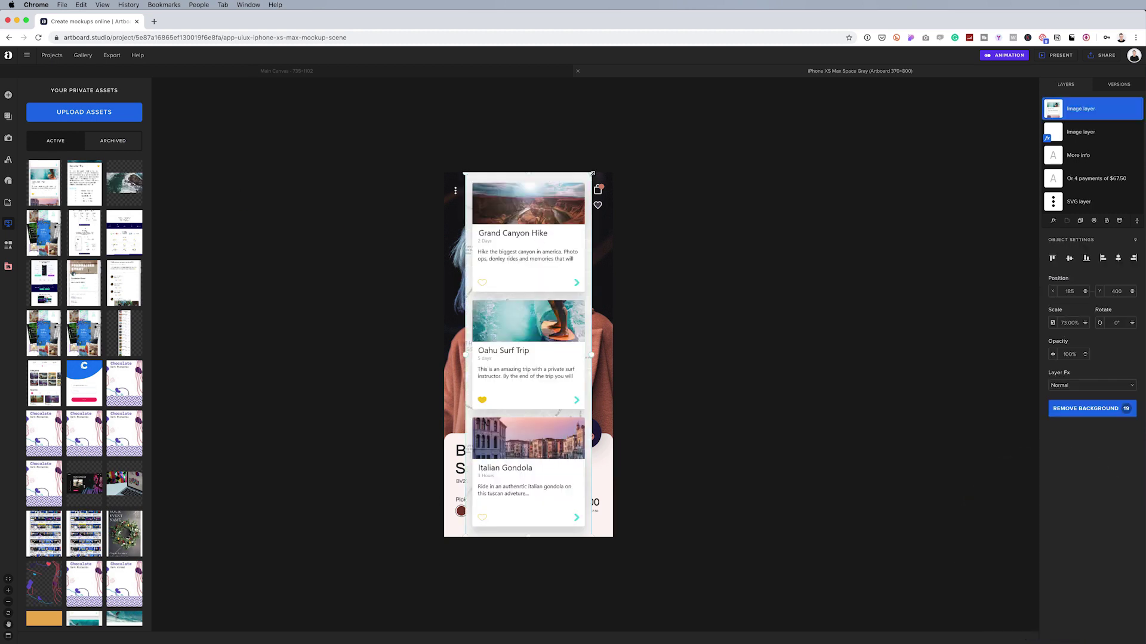
click(286, 72)
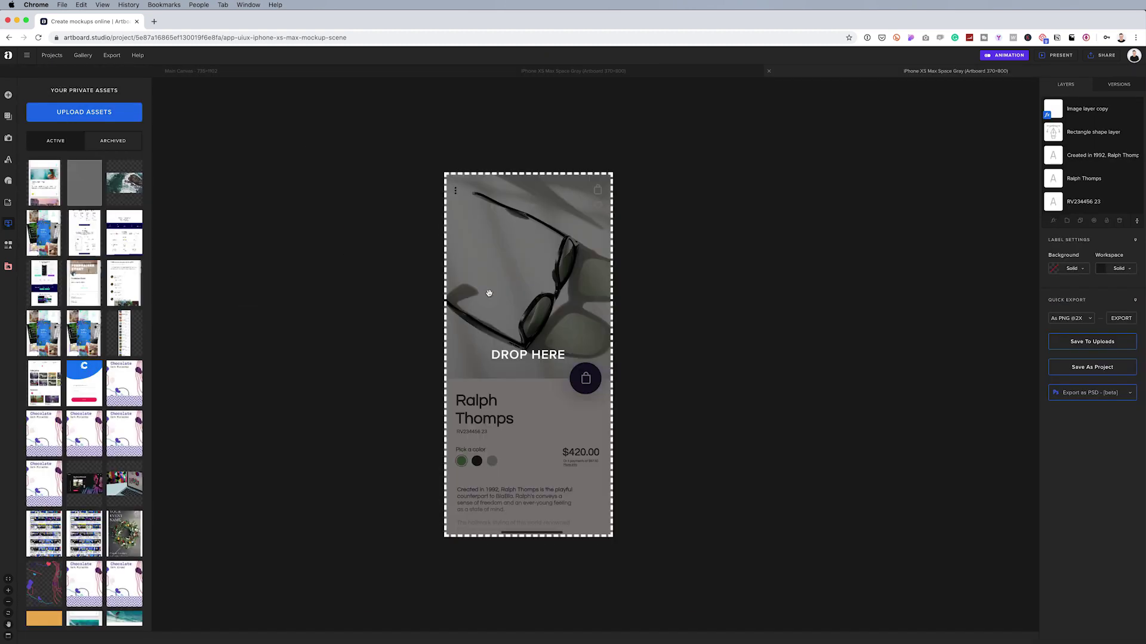
drag(485, 289, 525, 322)
click(287, 72)
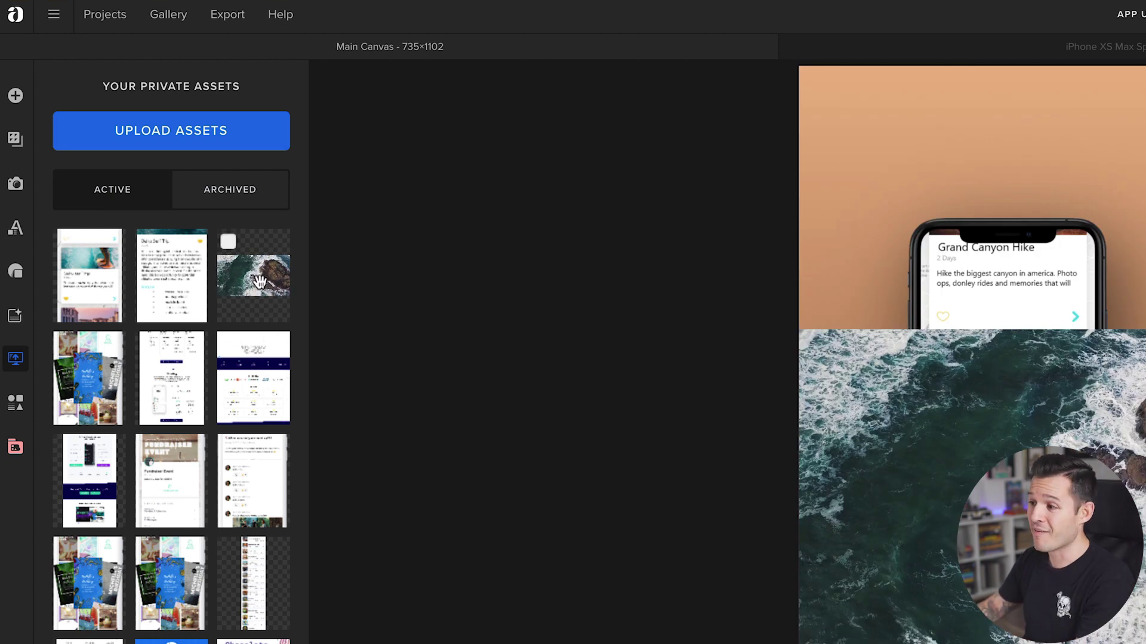
Move the ocean video layer behind both phones and scale it to 155% to fill the canvas
click(1140, 375)
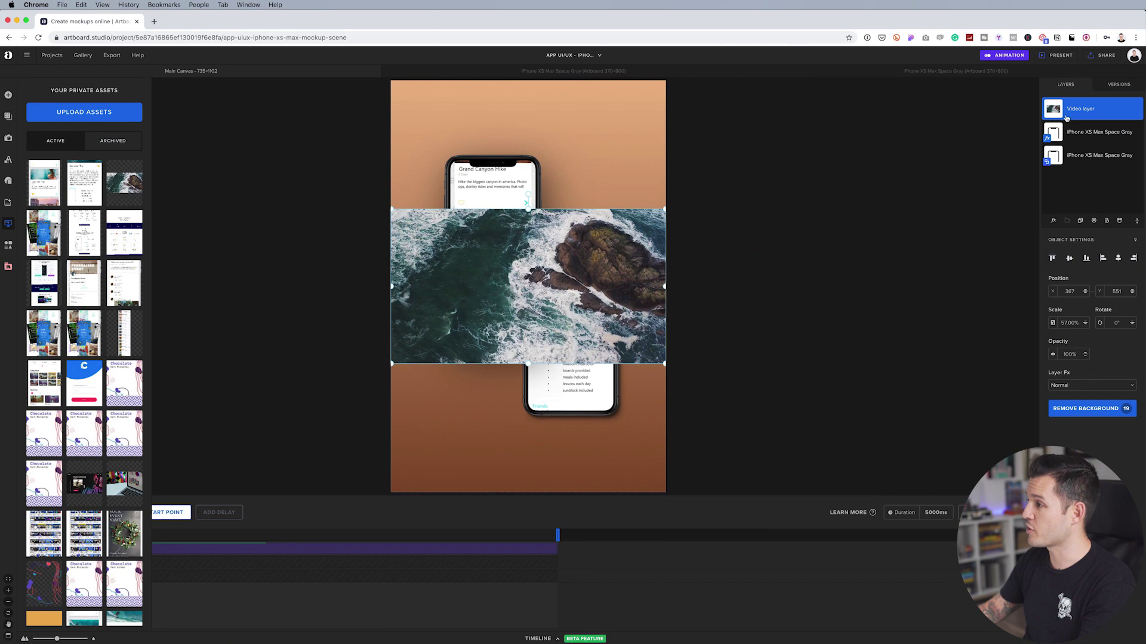
drag(1073, 113, 1074, 156)
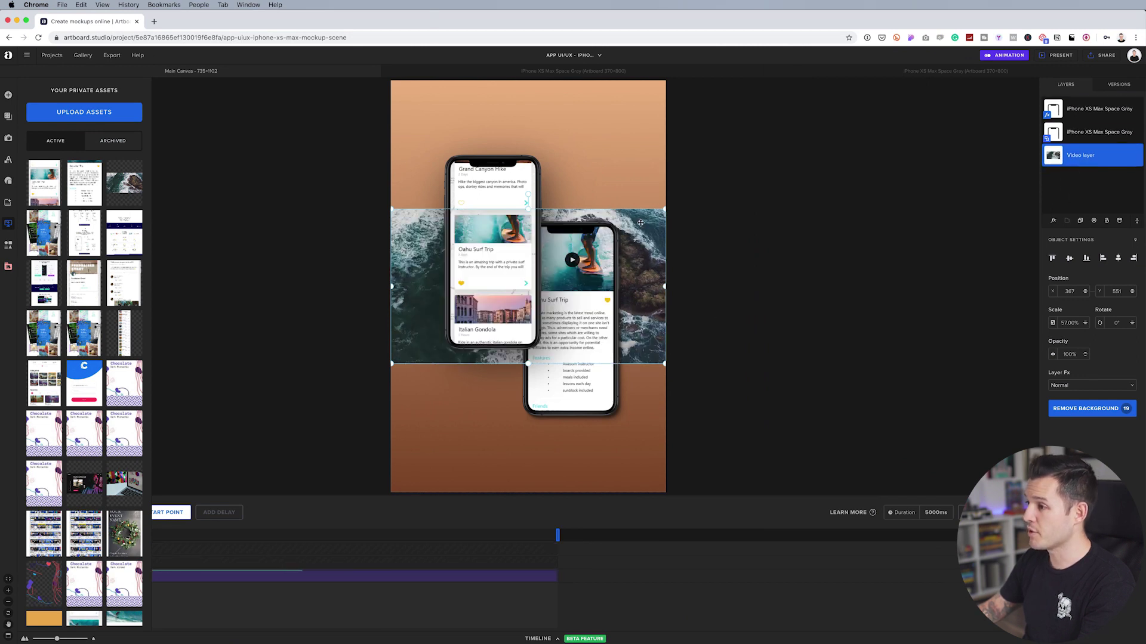
drag(665, 208, 875, 53)
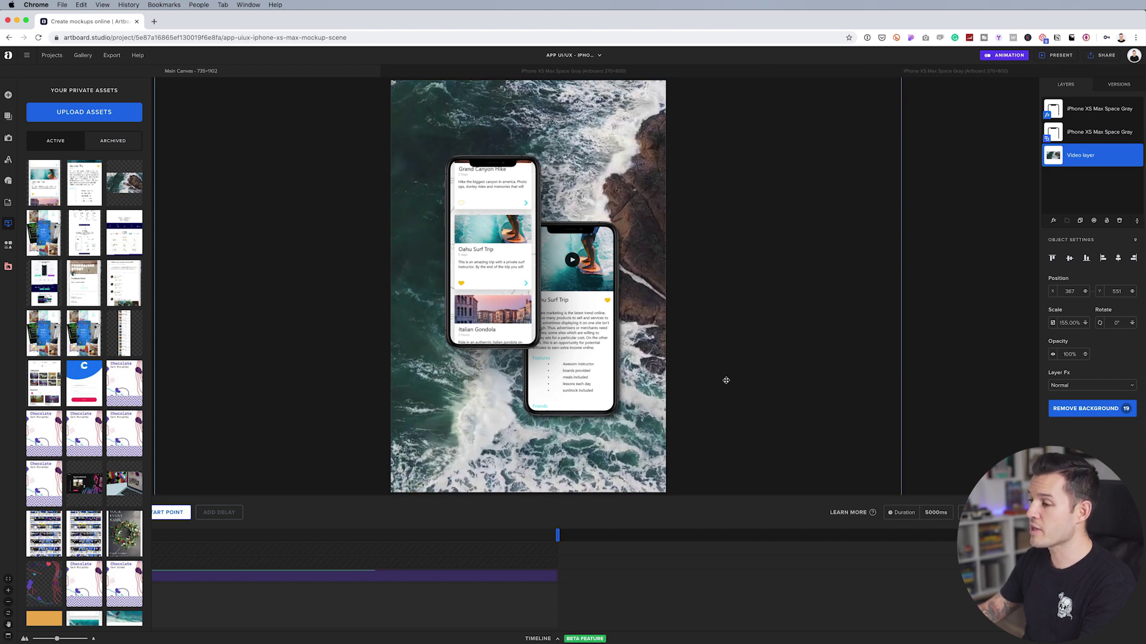
drag(214, 163, 215, 165)
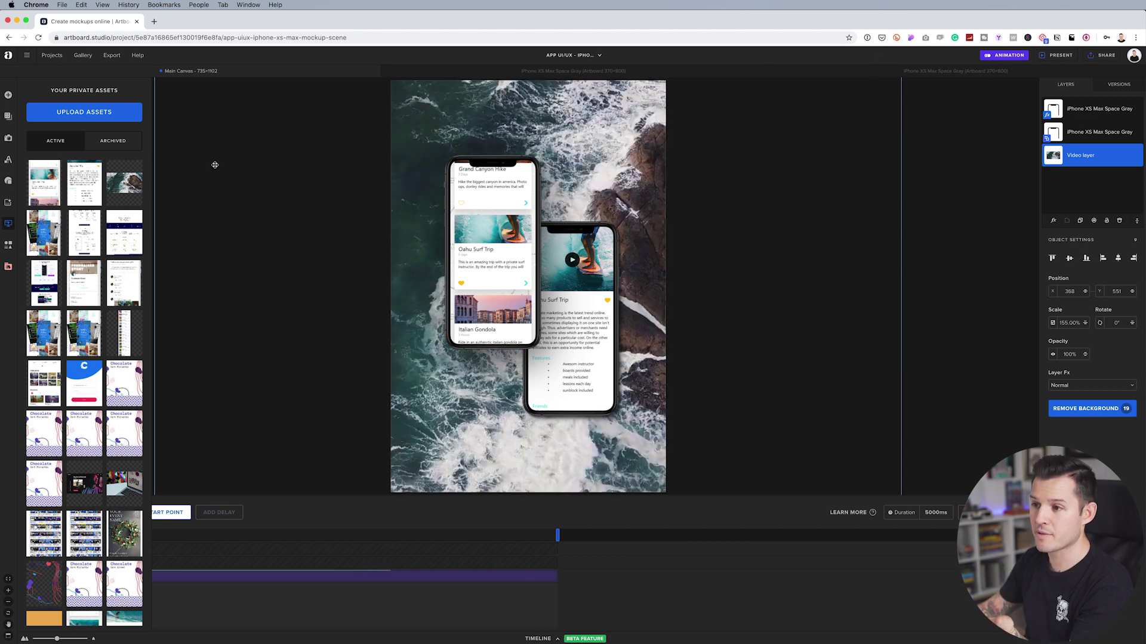
click(994, 213)
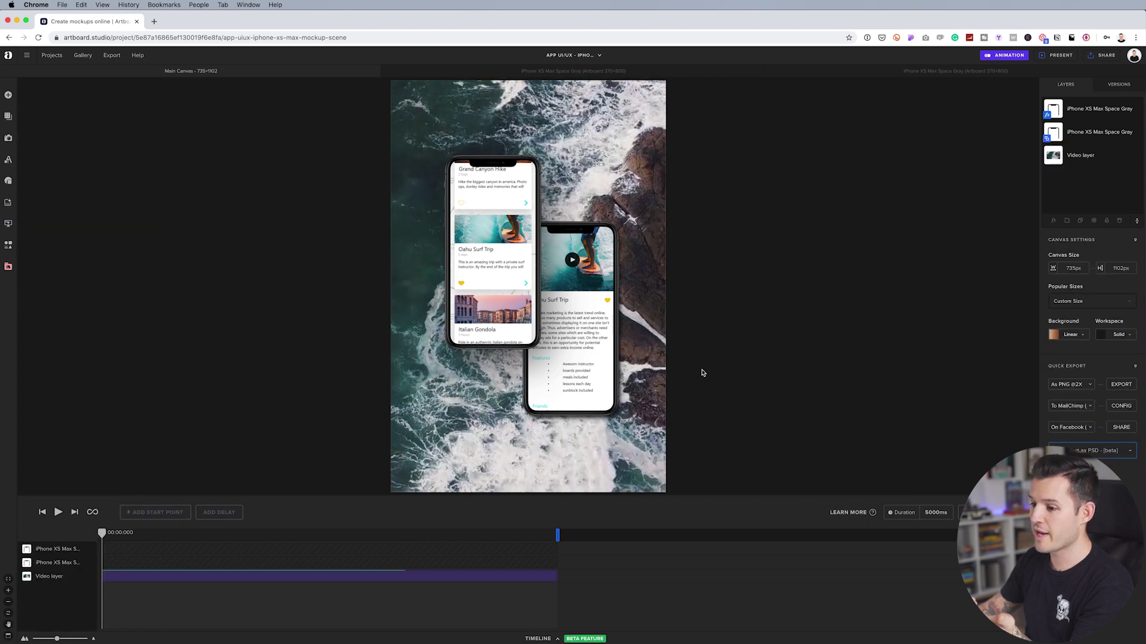
click(539, 639)
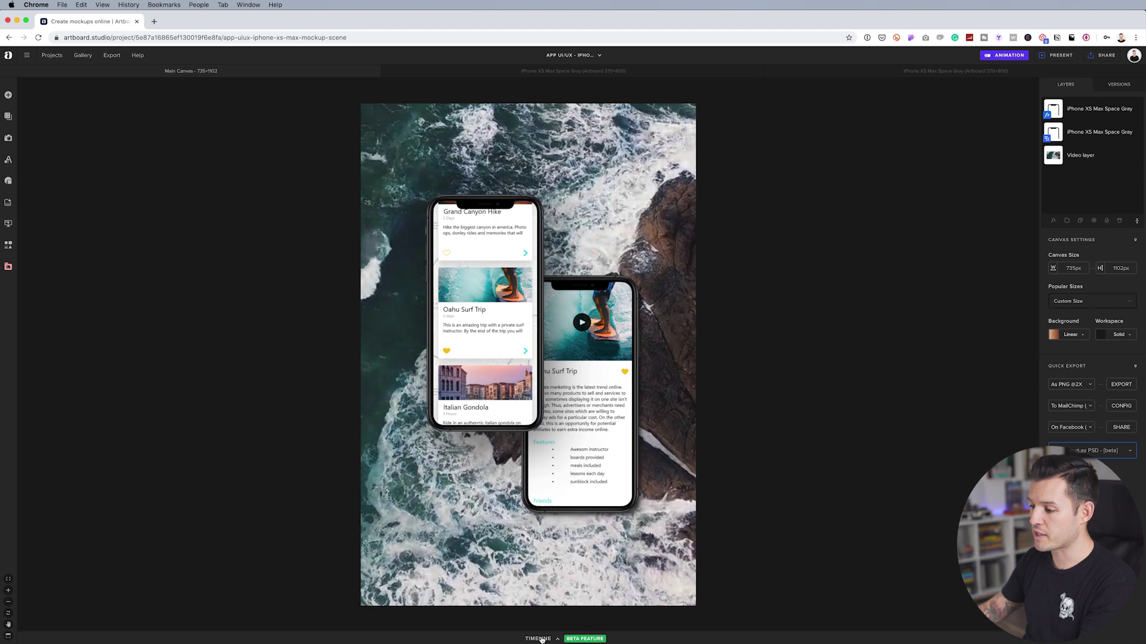
click(538, 639)
click(996, 58)
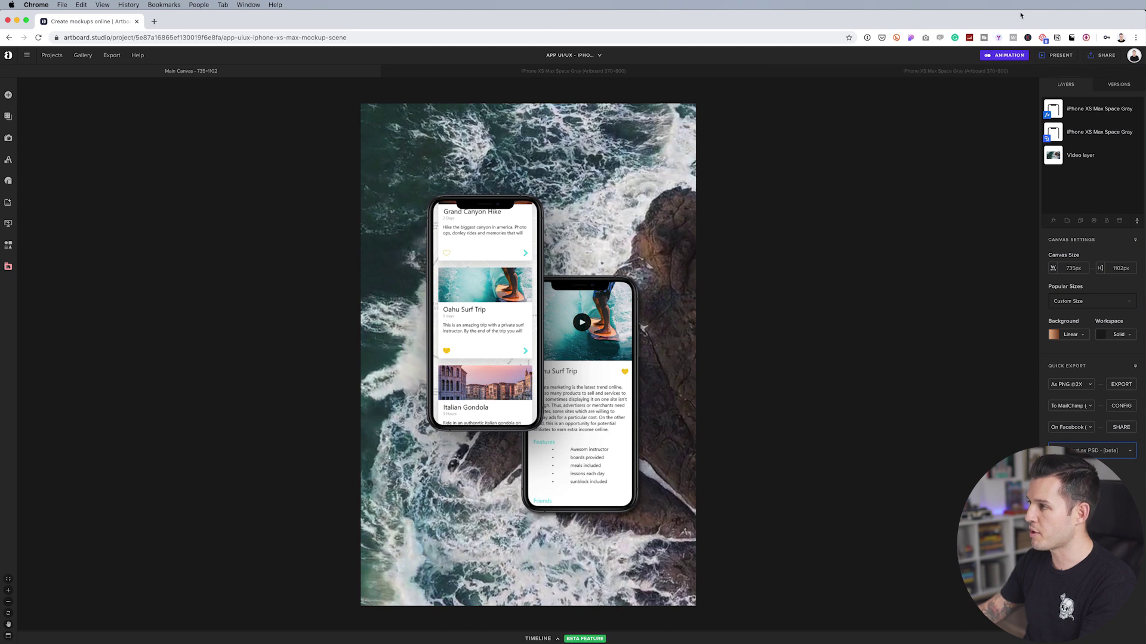
click(1007, 57)
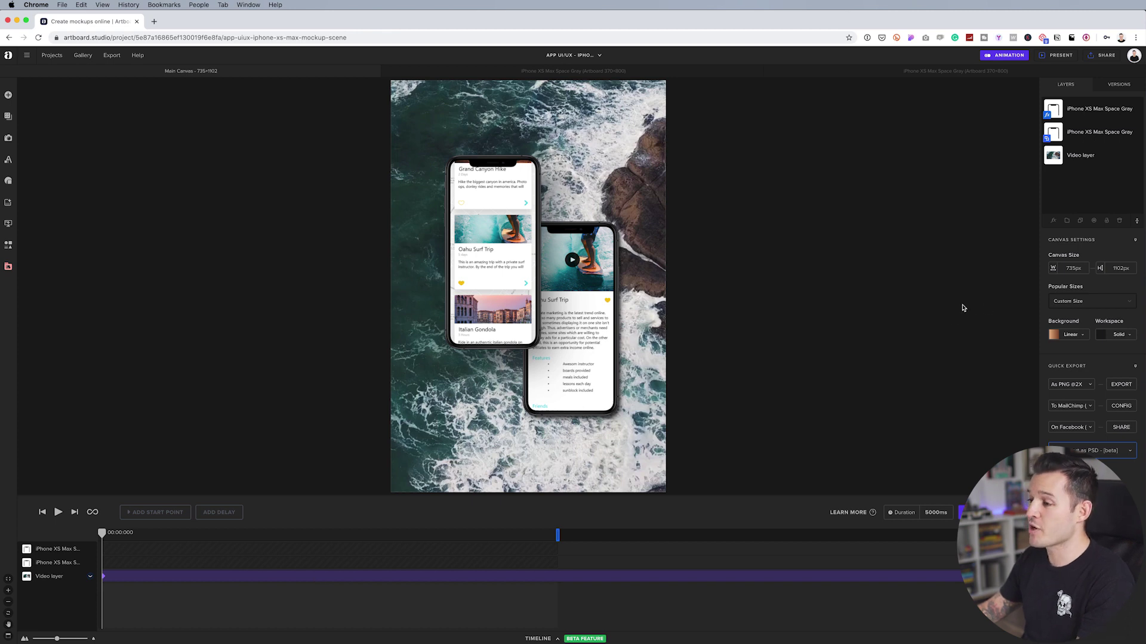
Hide the video and give the canvas a solid background sampled from the video's teal
click(1092, 158)
click(1094, 221)
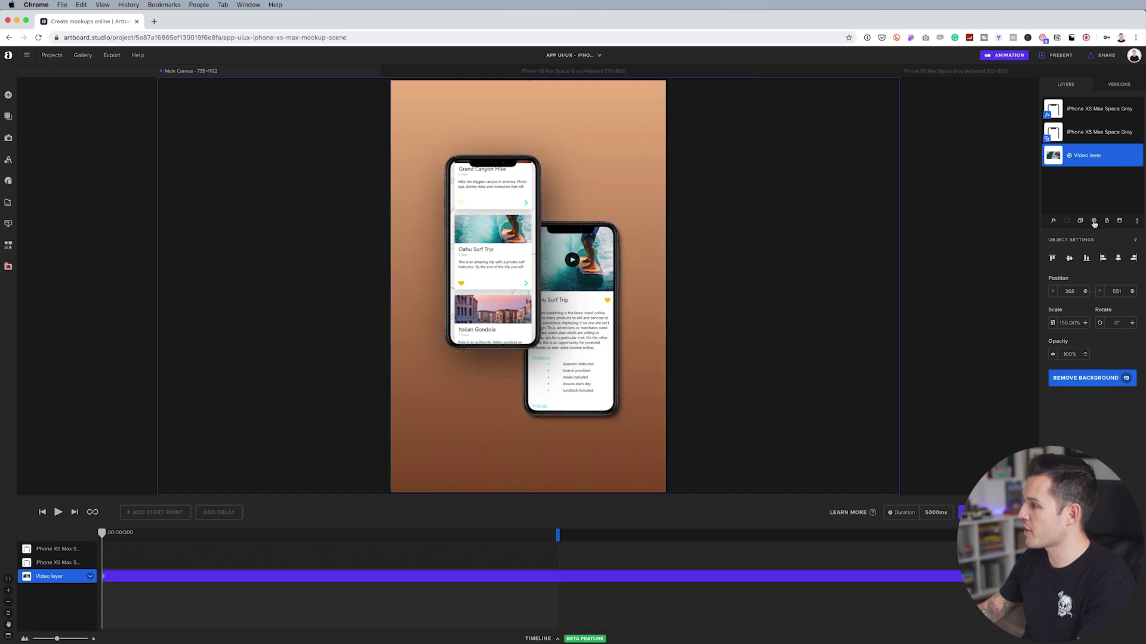
click(951, 320)
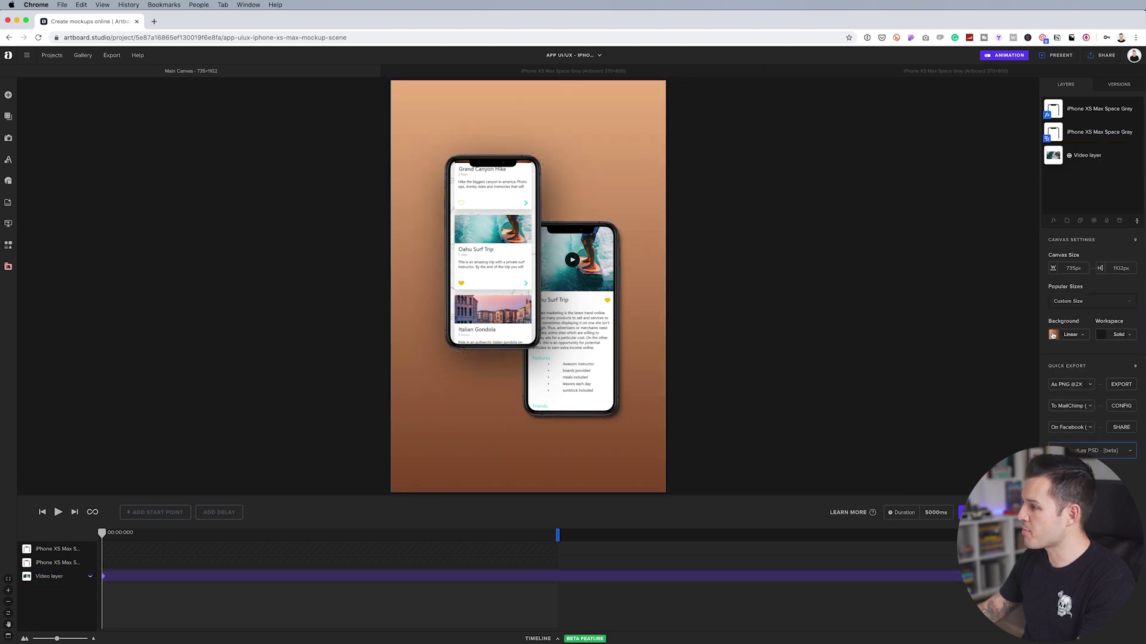
click(1053, 334)
click(960, 343)
click(964, 350)
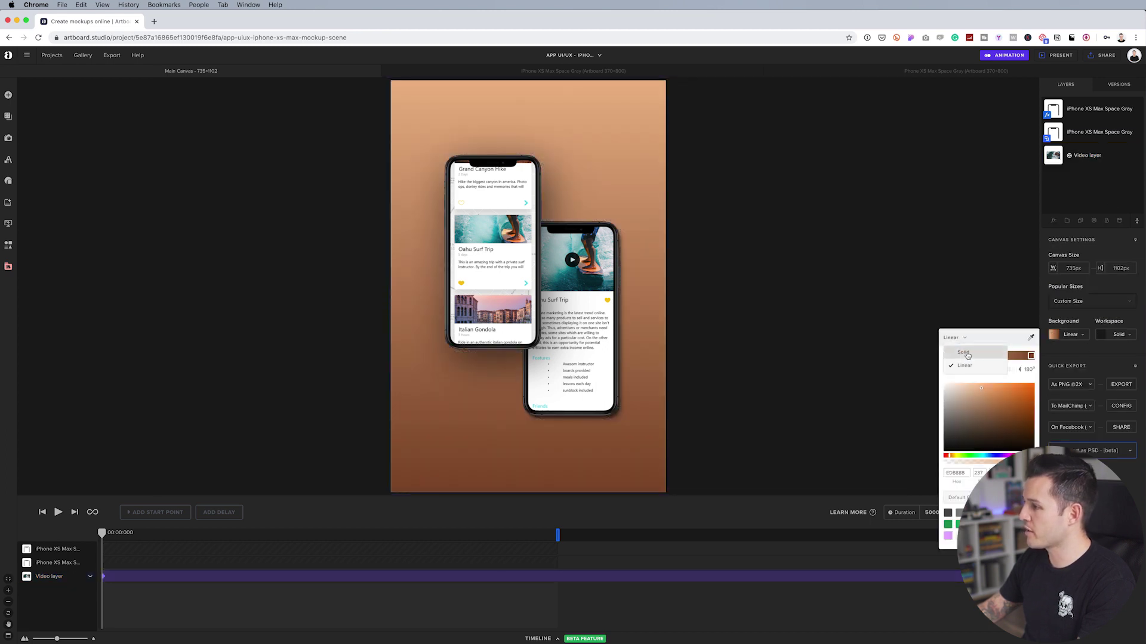
drag(944, 356, 929, 341)
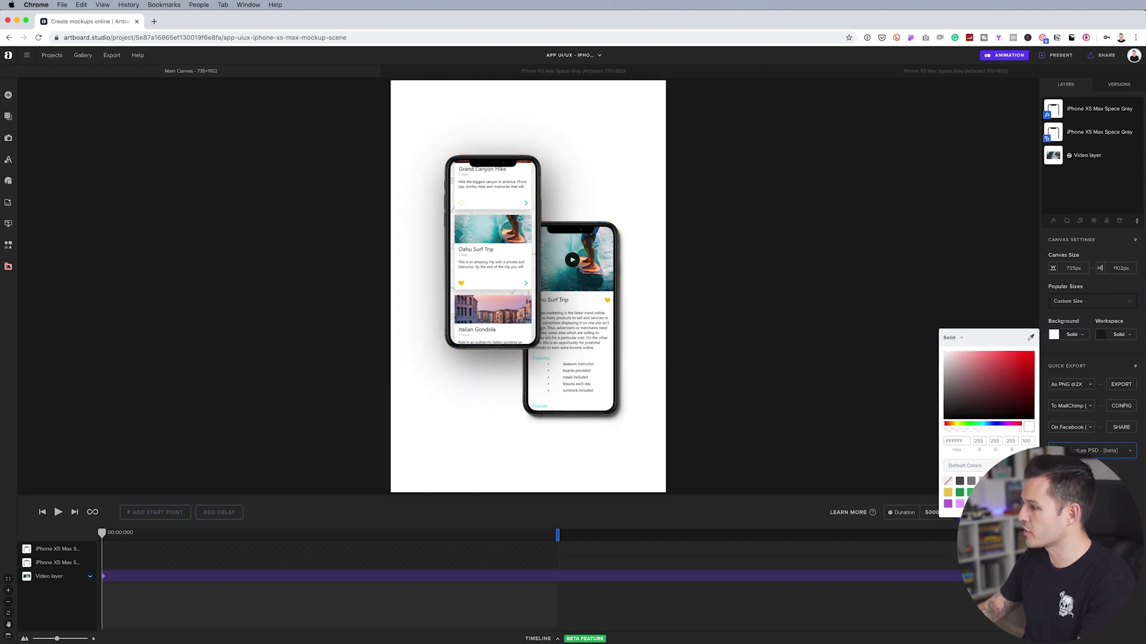
click(1031, 339)
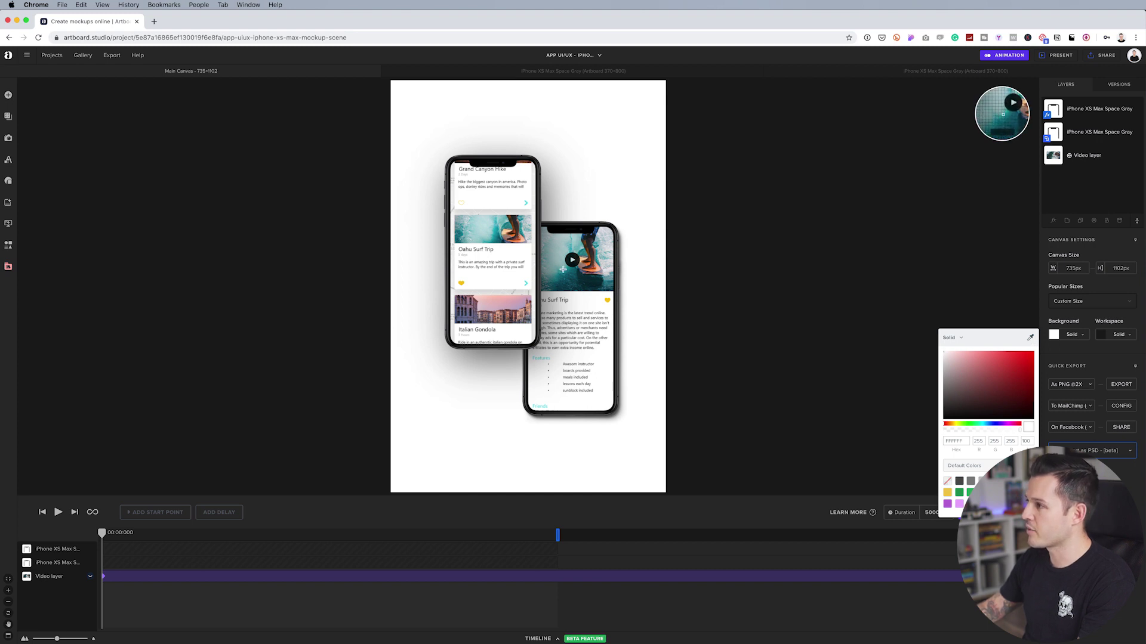
click(562, 269)
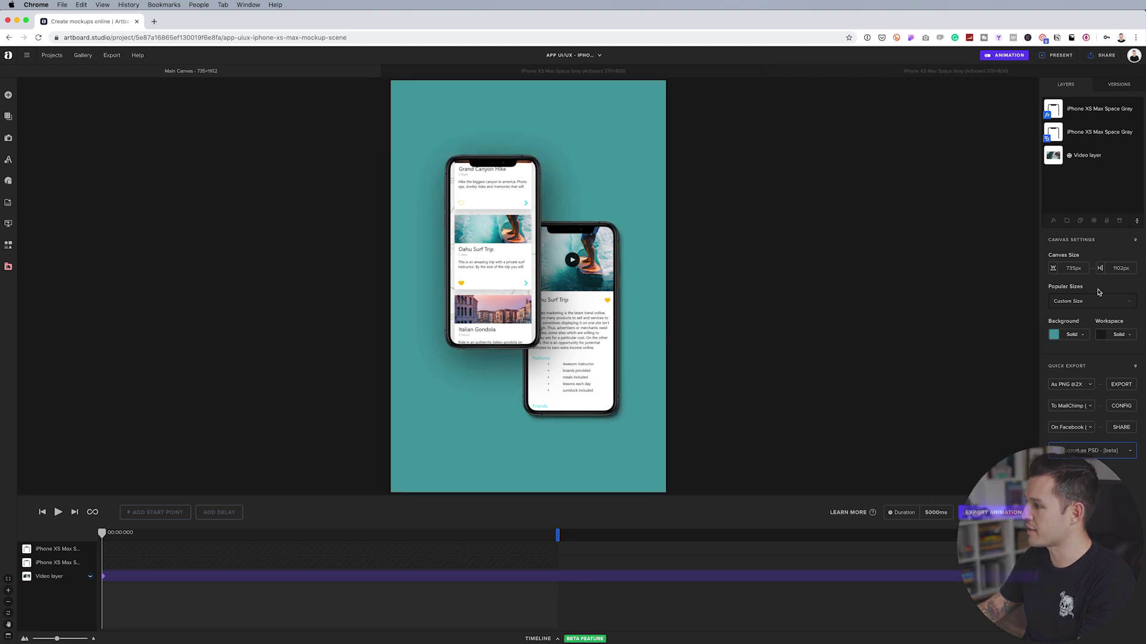
Lower the Video layer opacity to about 47% and set the canvas background to white
click(1086, 155)
drag(1085, 355, 1087, 394)
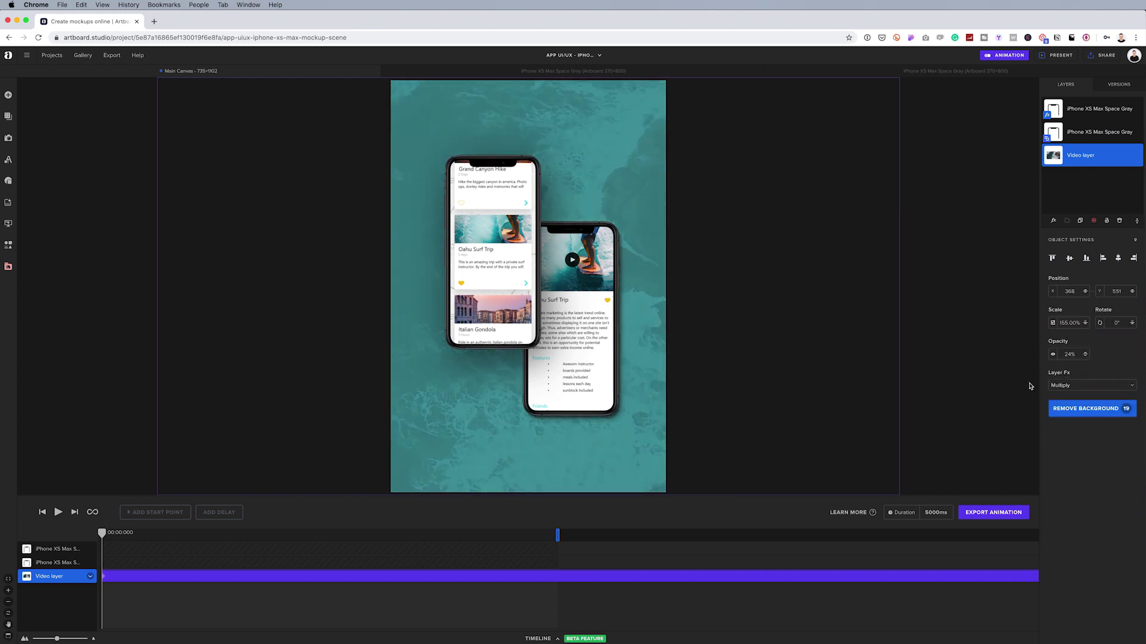
click(1075, 474)
click(1060, 336)
click(990, 426)
click(1006, 481)
click(351, 577)
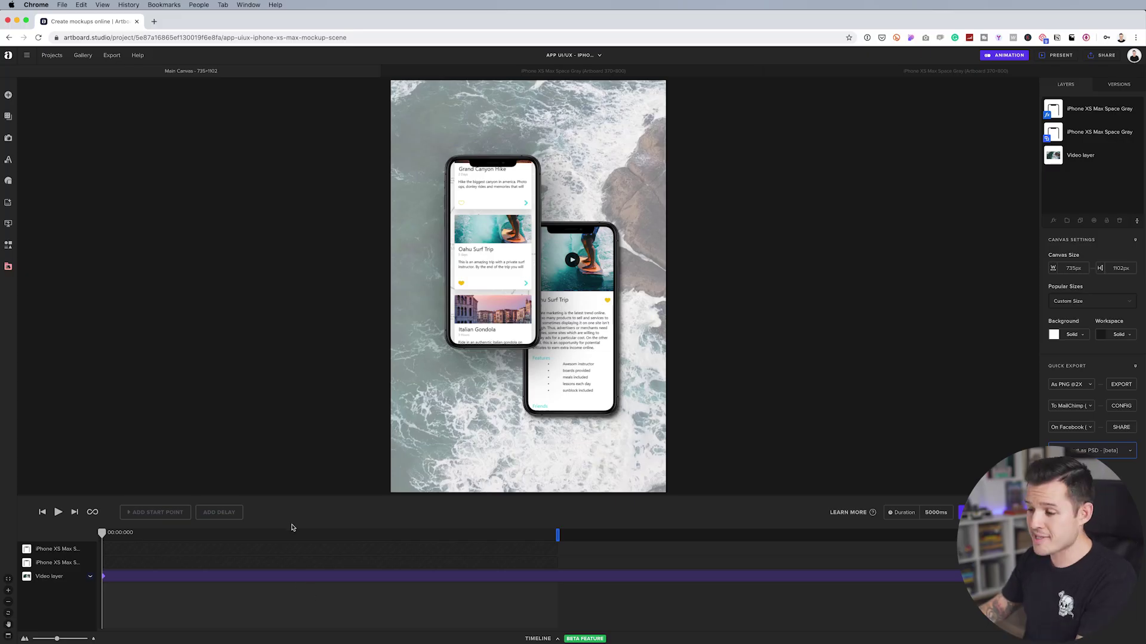
Enlarge the timeline panel and expand the Video layer track to show its frame strip
drag(309, 495, 343, 420)
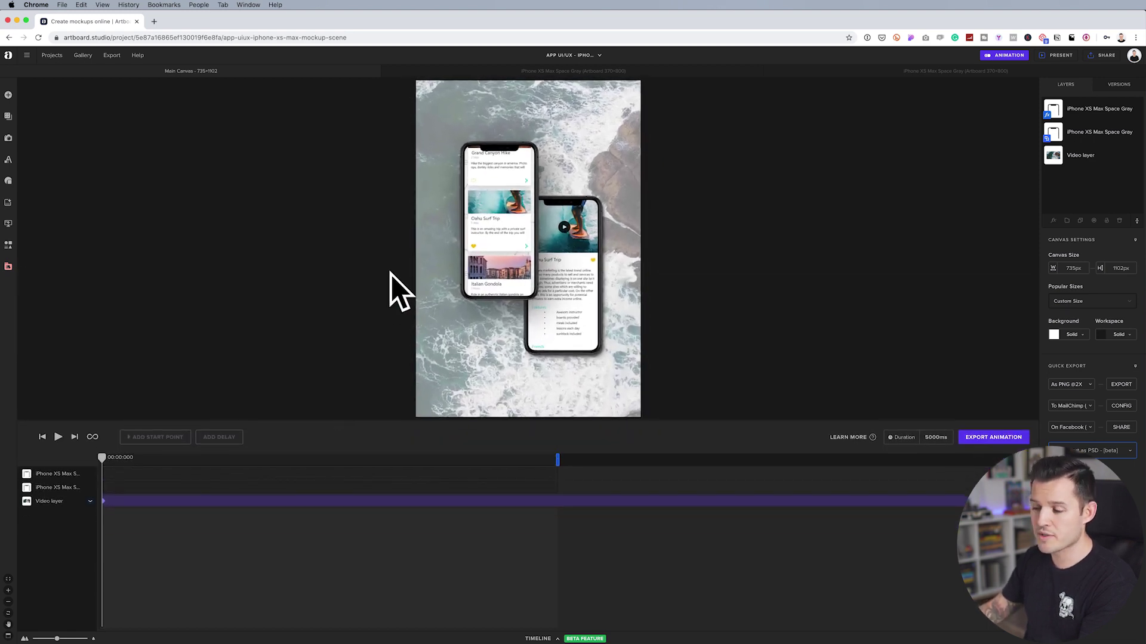
click(57, 488)
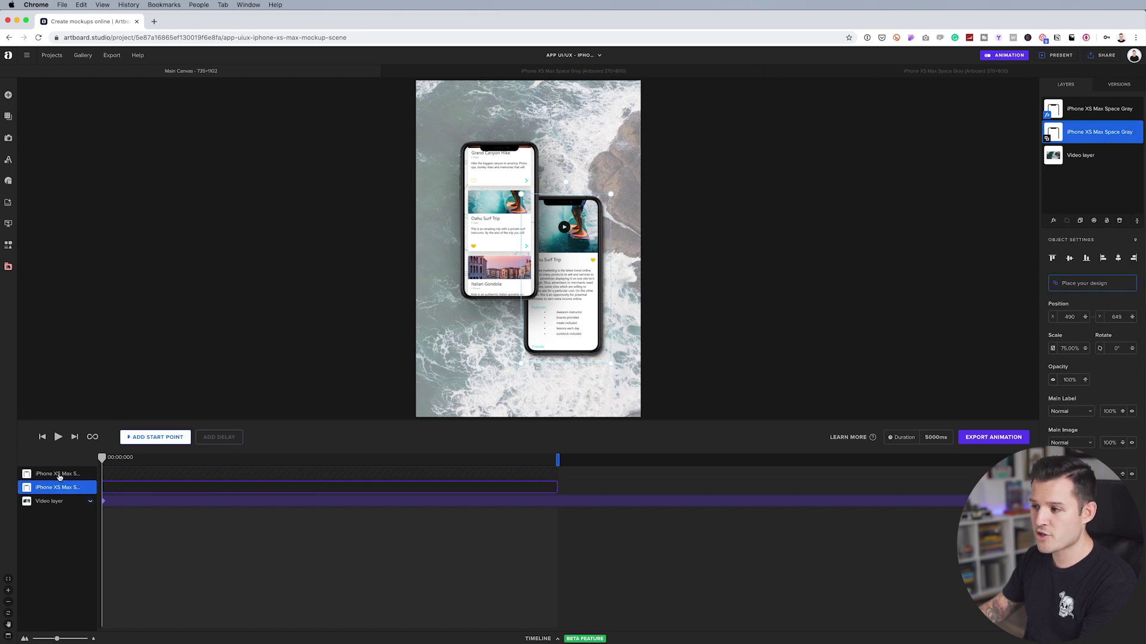
click(59, 475)
click(53, 489)
click(55, 502)
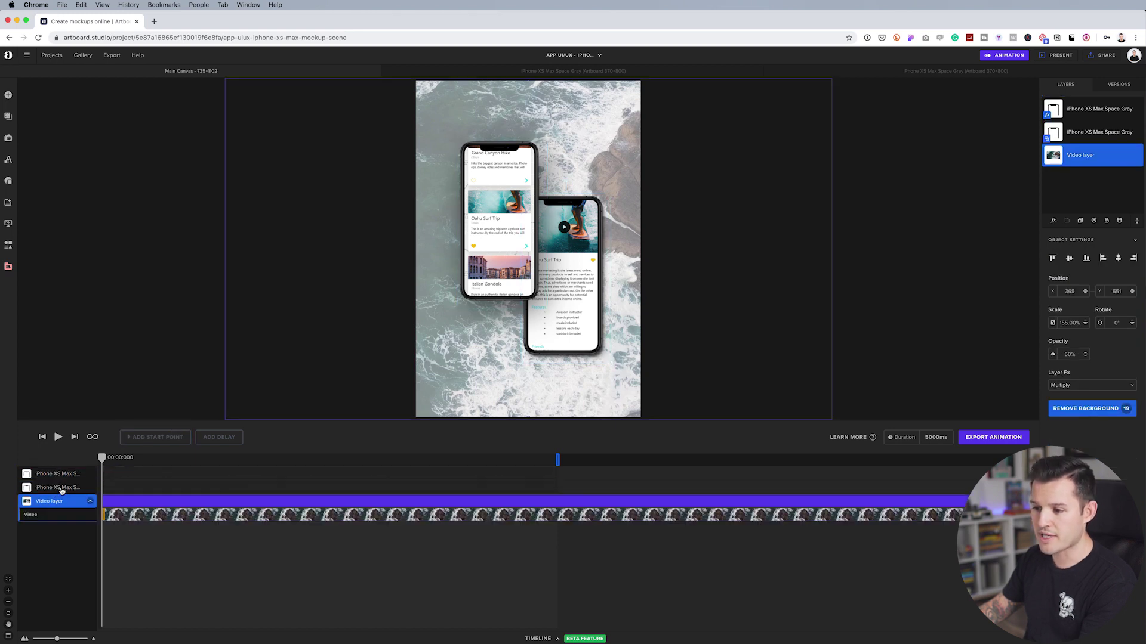
click(60, 488)
click(61, 477)
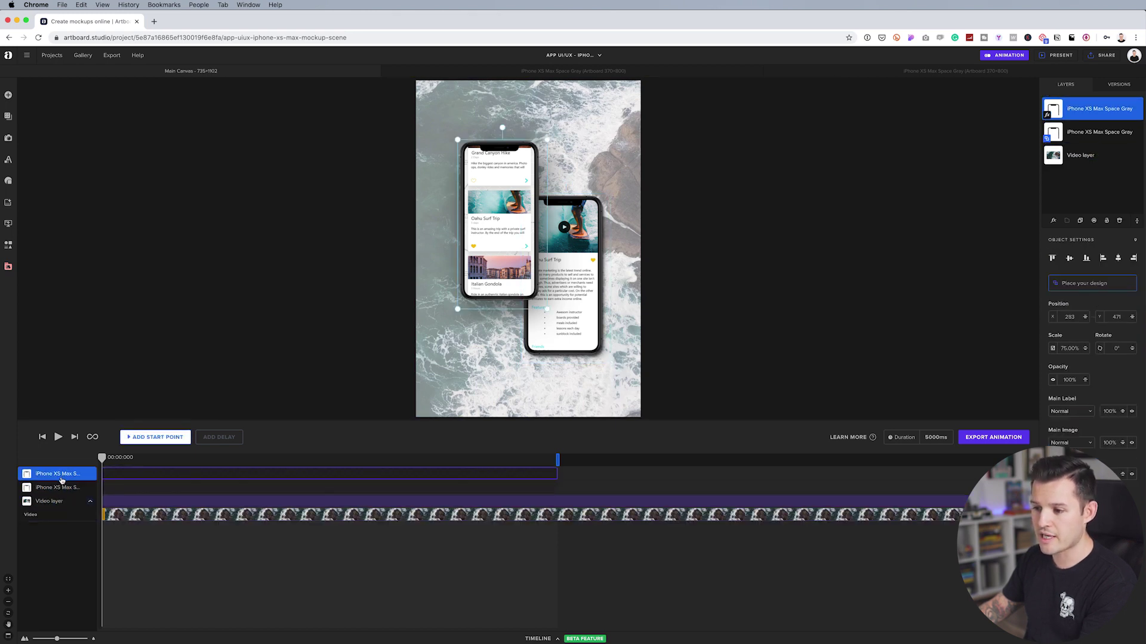
click(1112, 140)
click(1112, 156)
click(1114, 132)
click(1114, 114)
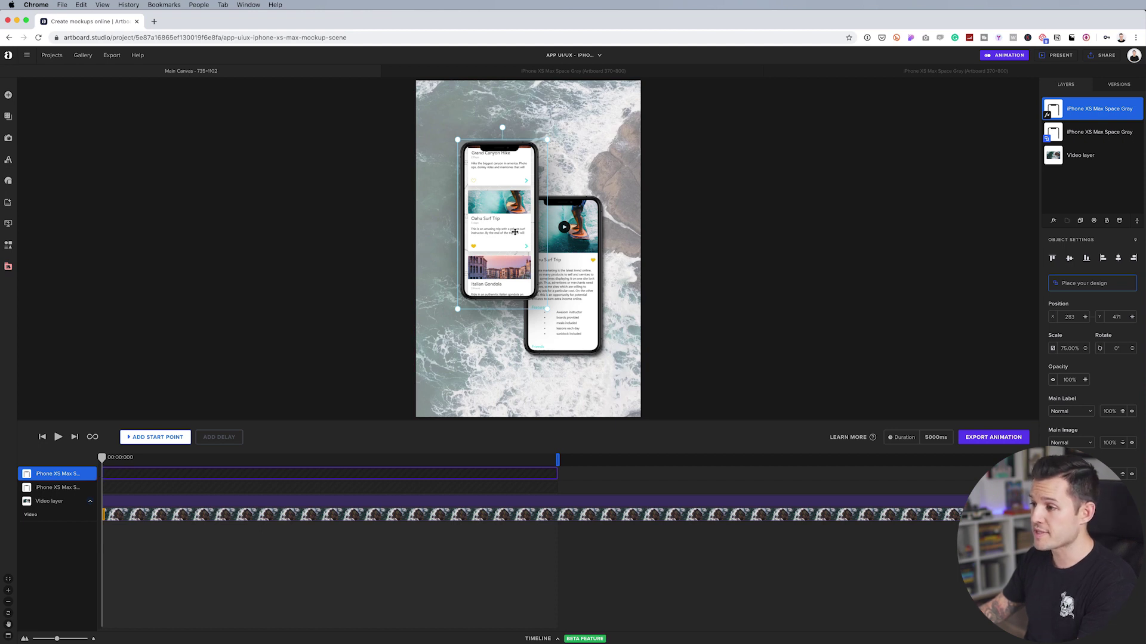
Animate the front iPhone sliding in from off the left edge over one second
drag(514, 232, 373, 233)
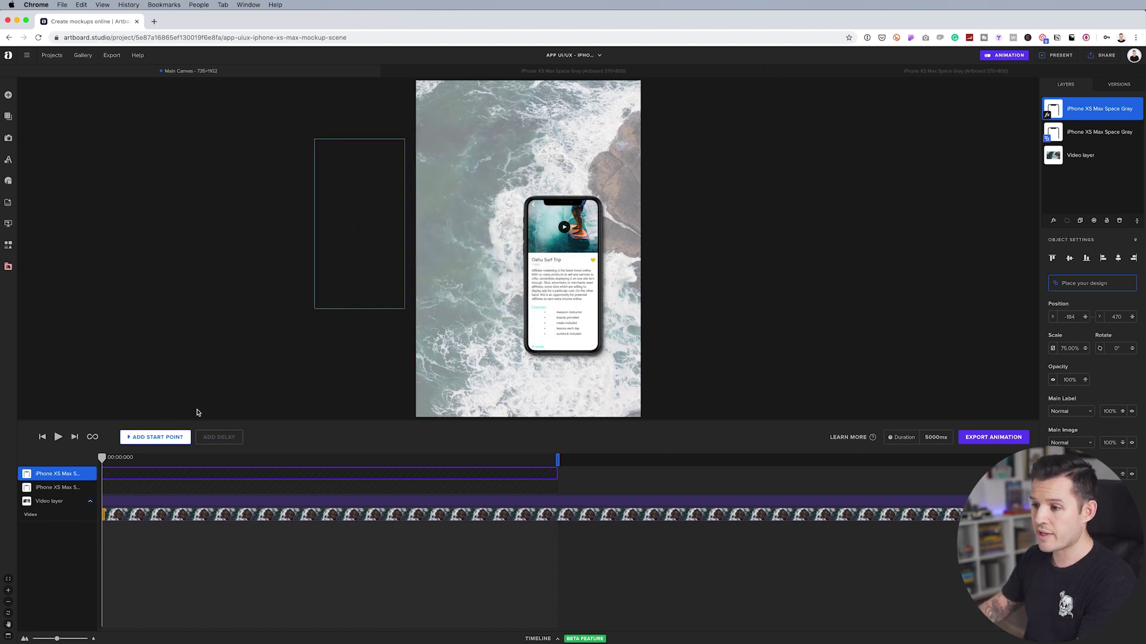
click(156, 437)
drag(118, 459, 198, 457)
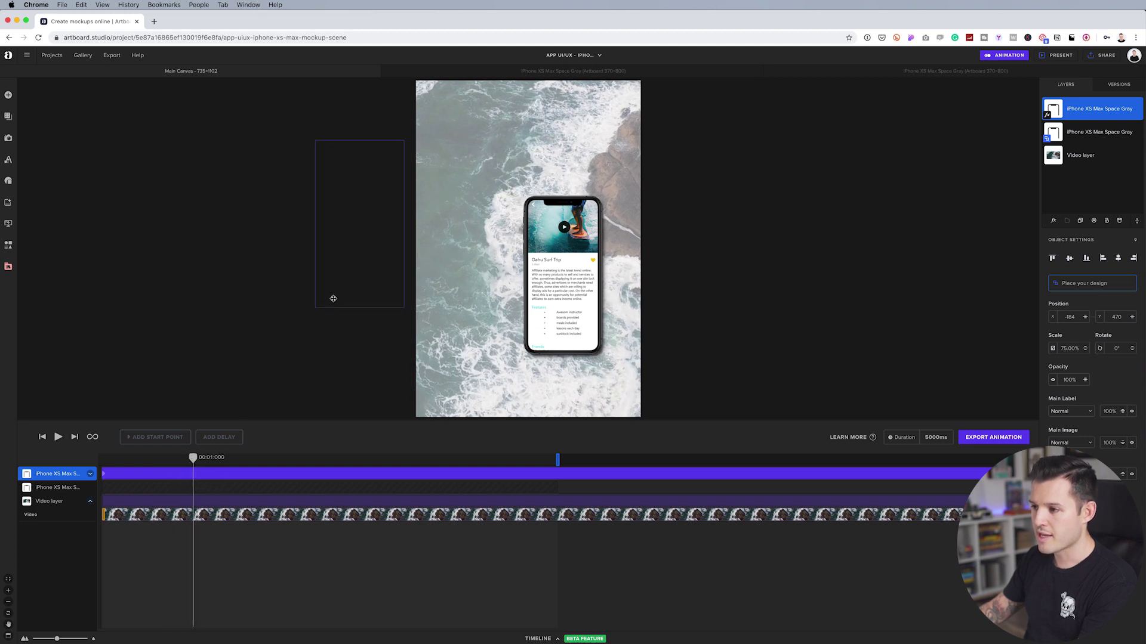
drag(333, 299, 484, 283)
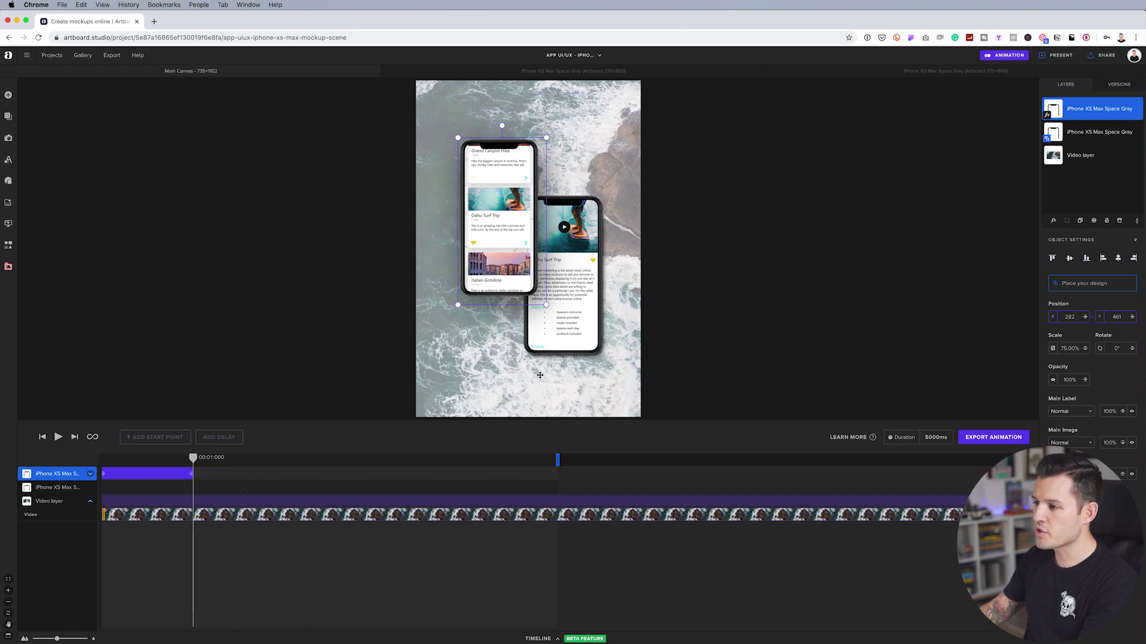
Animate the right iPhone sliding in from off the right edge, then show the first phone's position keyframes
click(549, 356)
drag(600, 342, 685, 338)
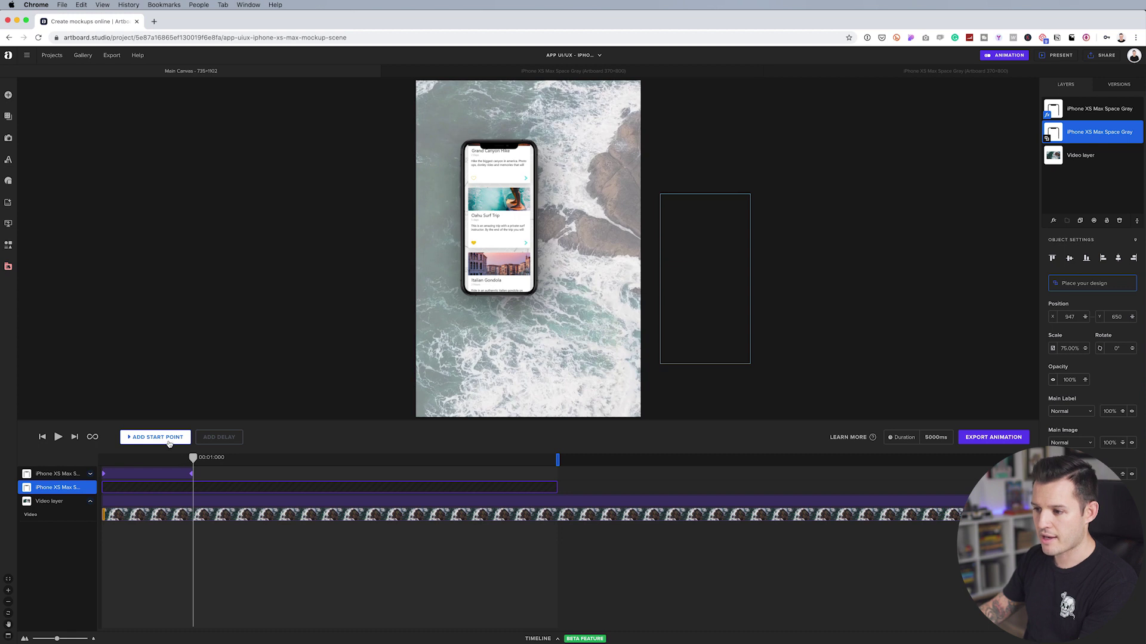
click(169, 442)
mouse_move(191, 458)
mouse_down()
mouse_move(102, 458)
mouse_move(193, 459)
mouse_up()
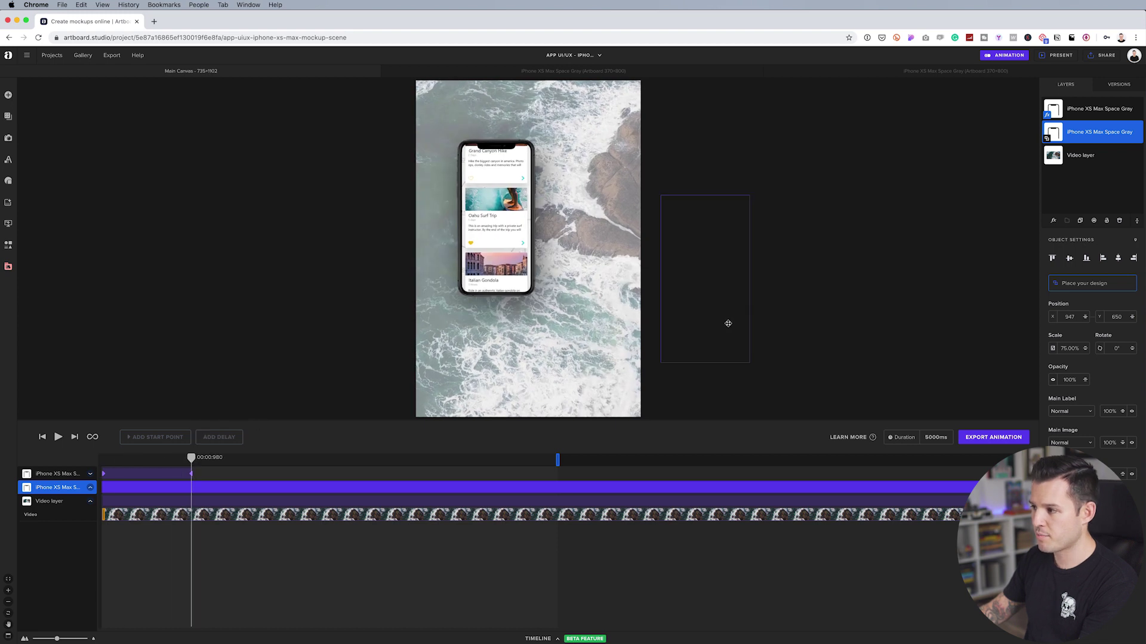
drag(728, 323, 565, 323)
click(58, 474)
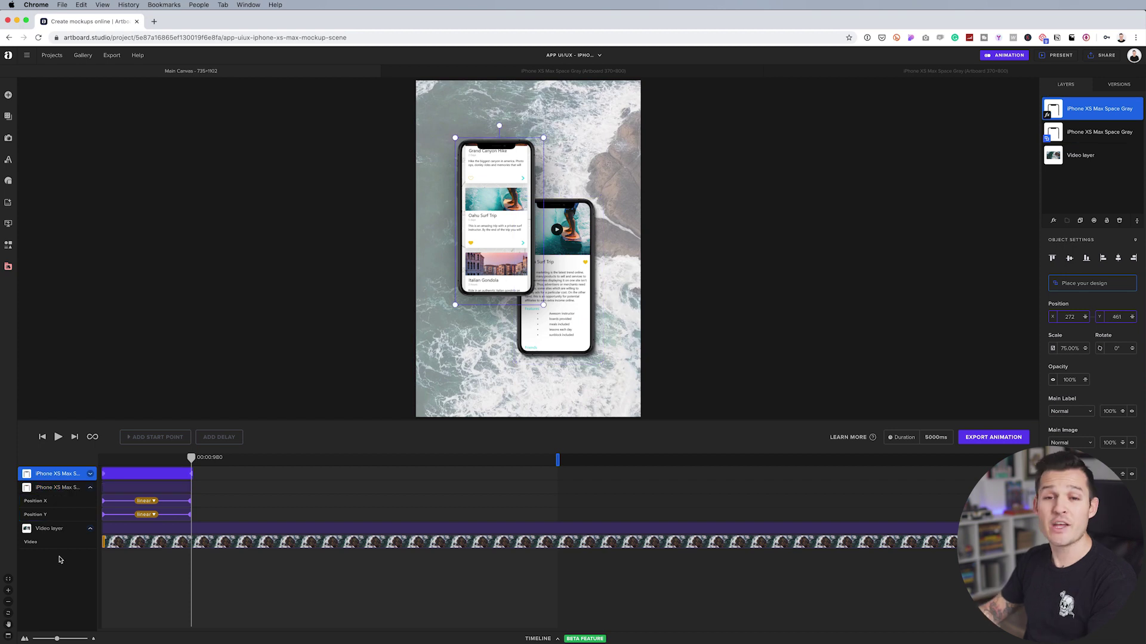
click(91, 474)
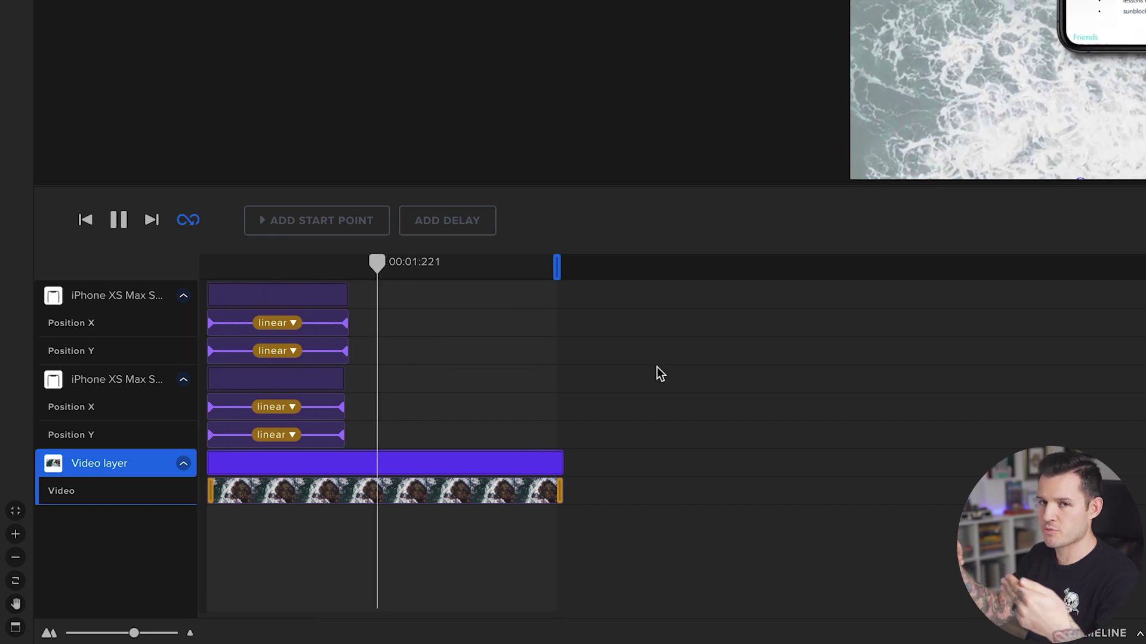
Set the first iPhone's Position X and Y easing to easeInOutQuad
key(space)
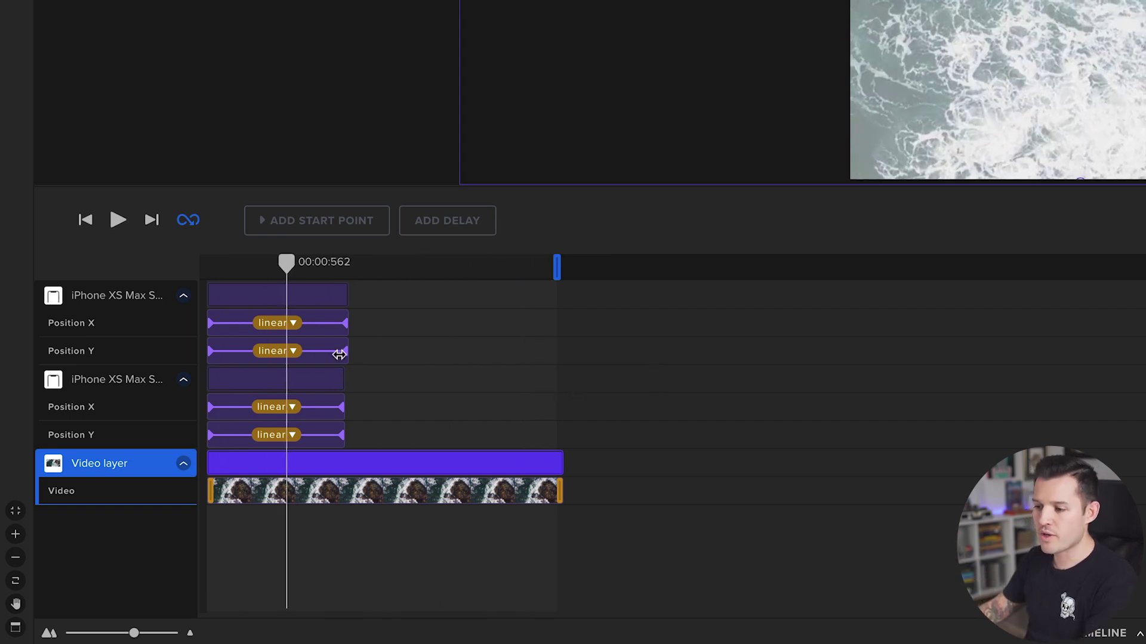
click(296, 325)
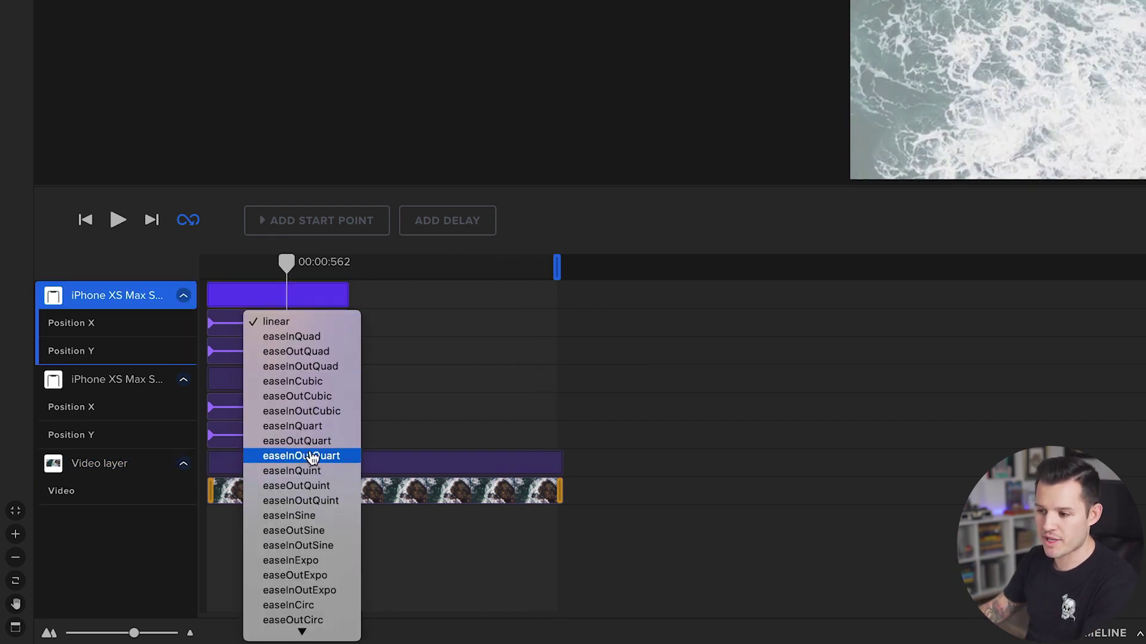
click(318, 367)
click(282, 357)
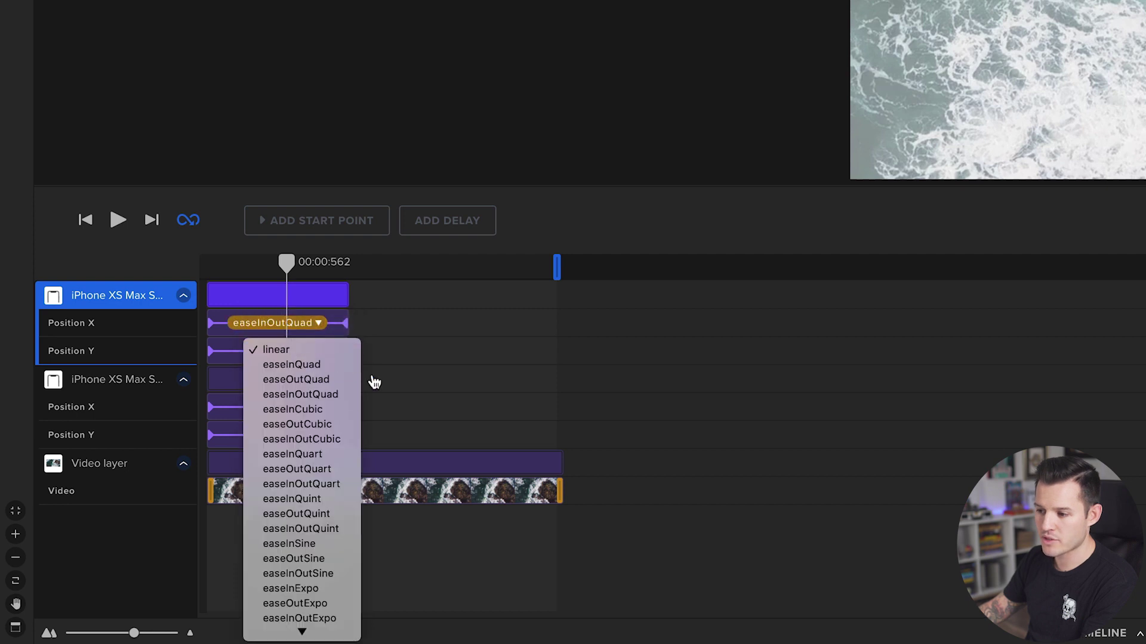
click(350, 397)
Set the second iPhone's Position X easing to easeOutSine and Position Y to easeOutBack
click(288, 411)
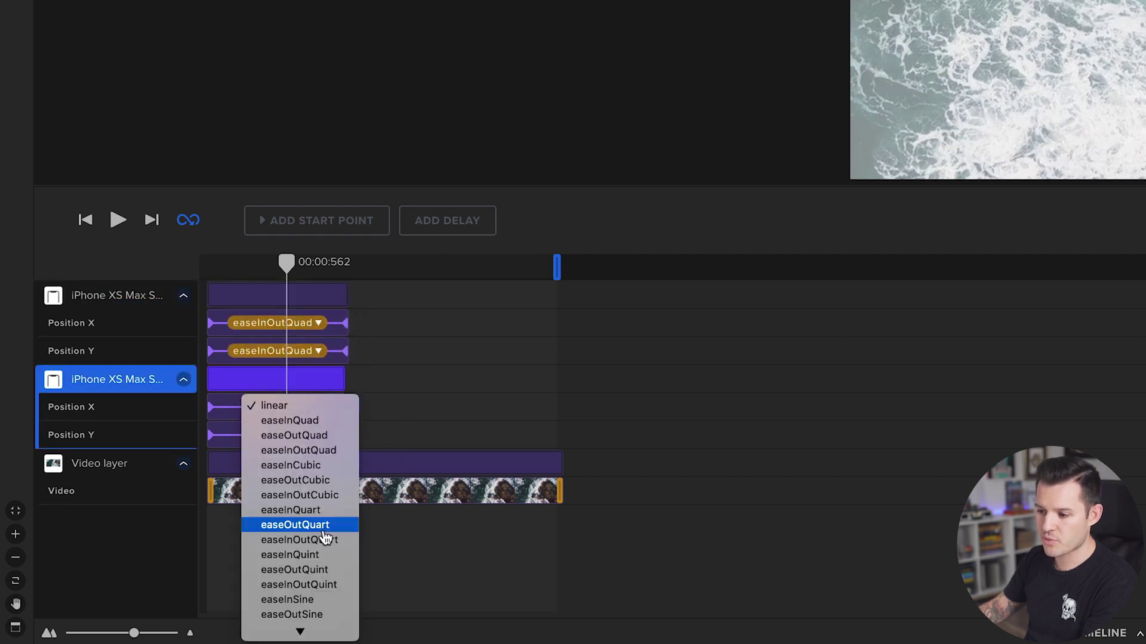
scroll(323, 536, down, 5)
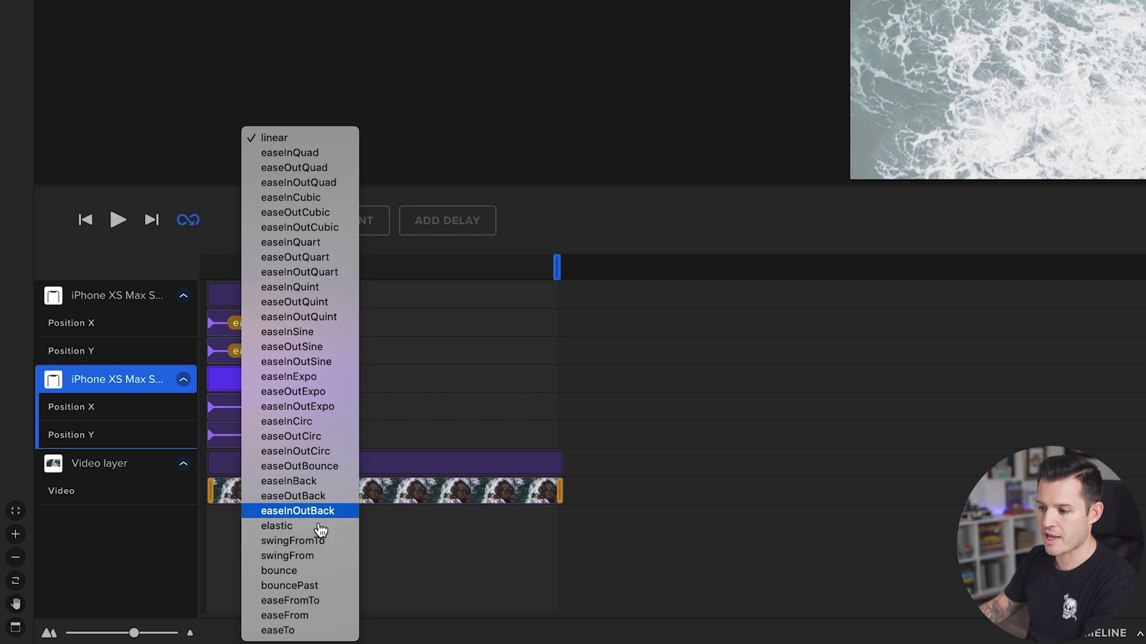
click(317, 572)
click(278, 436)
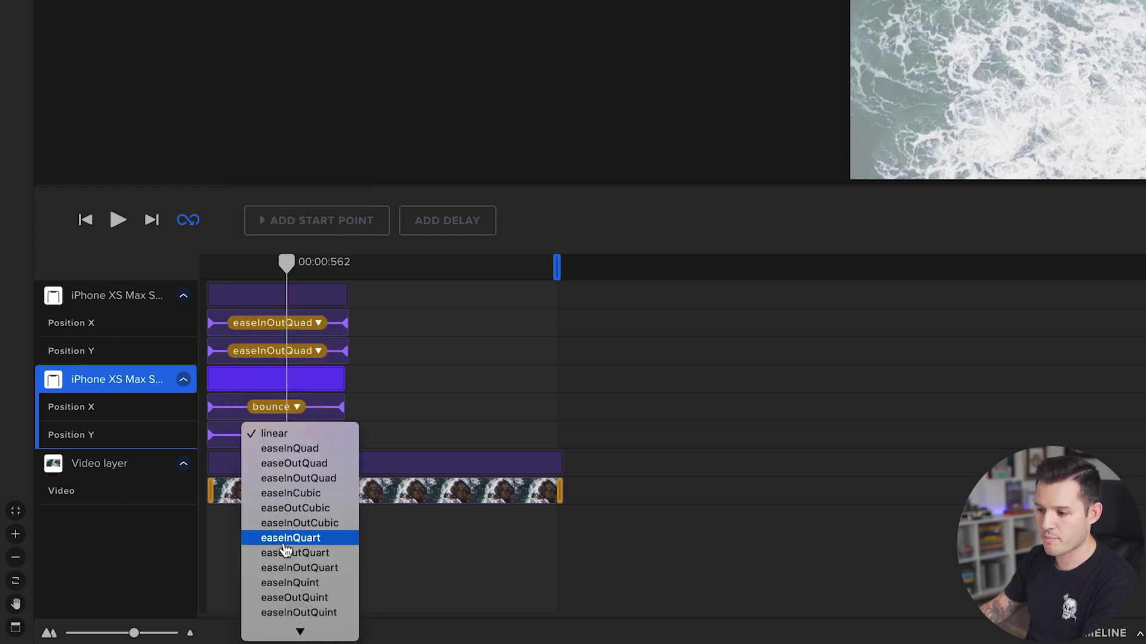
scroll(310, 537, down, 5)
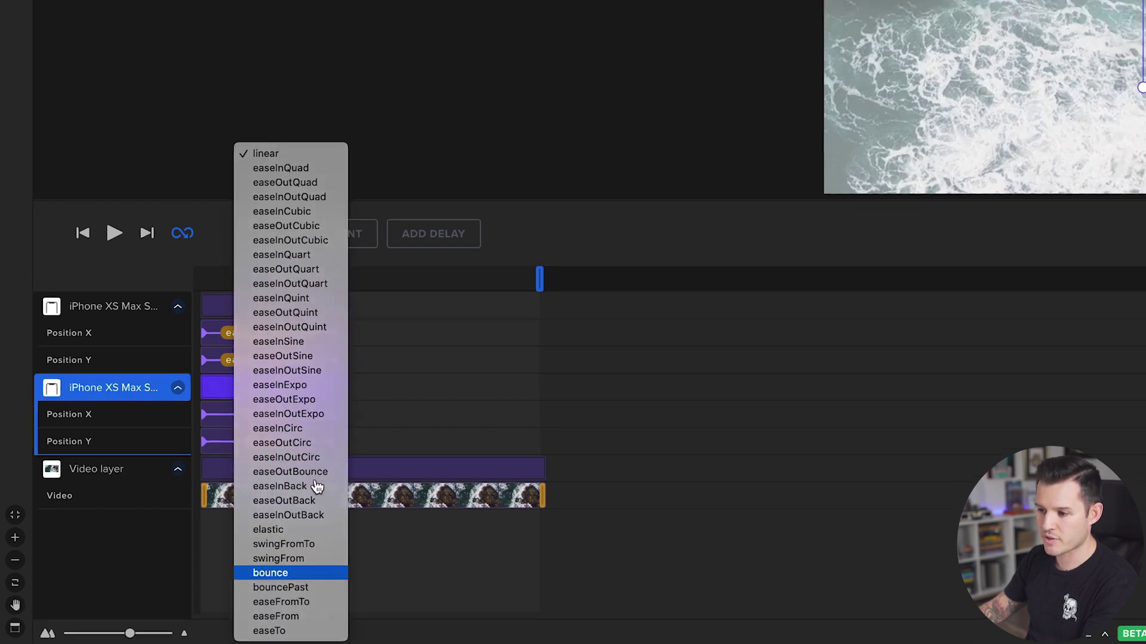
click(293, 573)
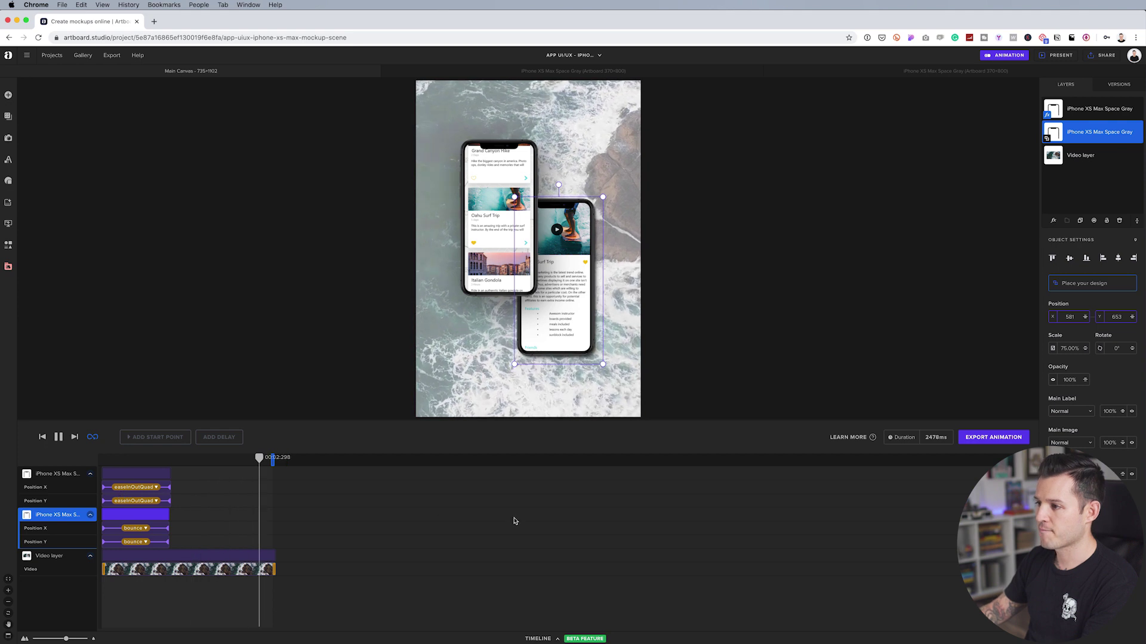
click(136, 528)
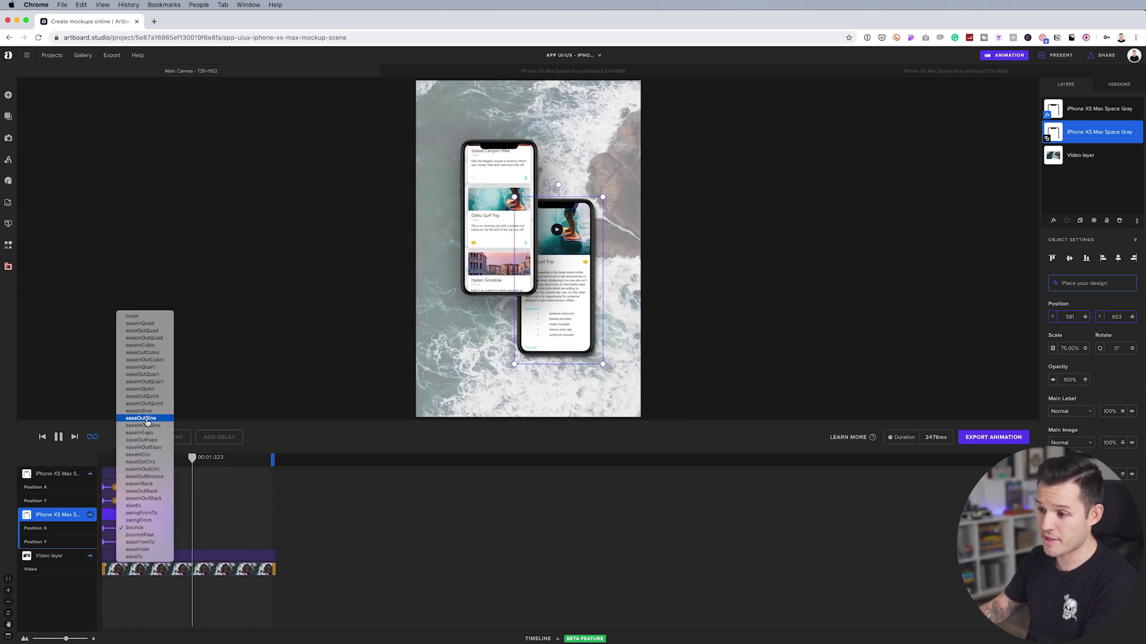
click(141, 440)
click(136, 542)
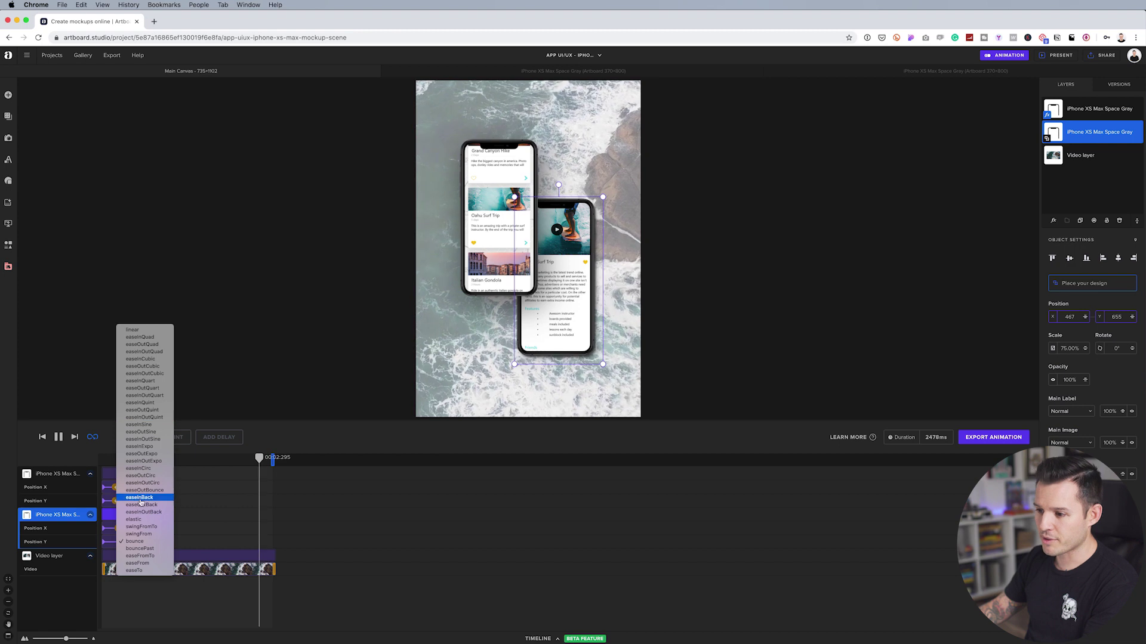
click(211, 536)
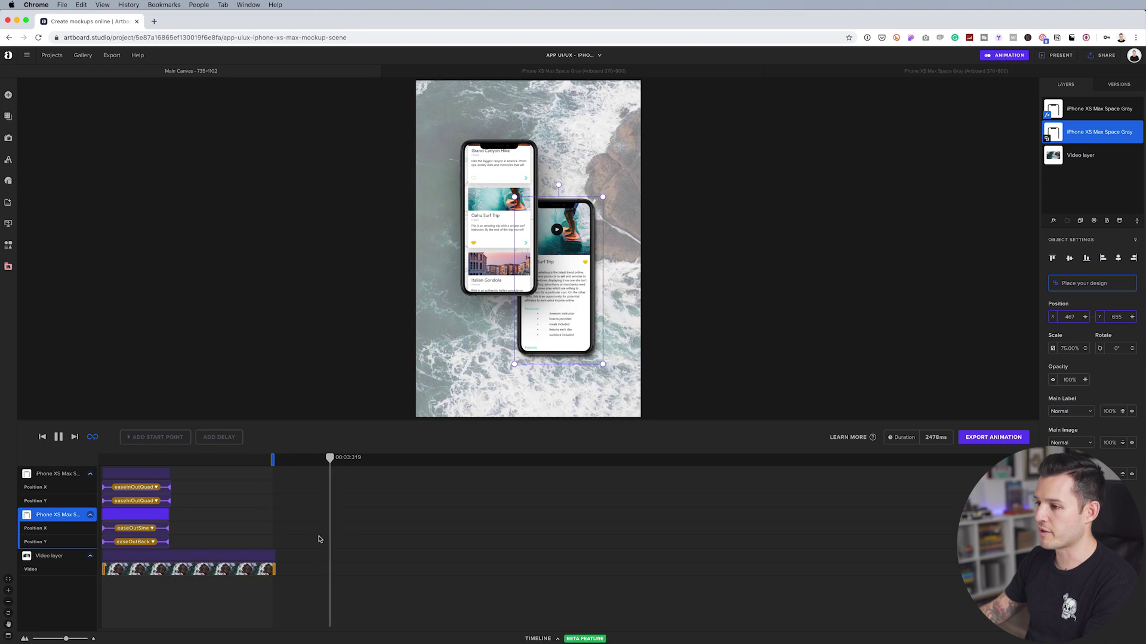
click(135, 542)
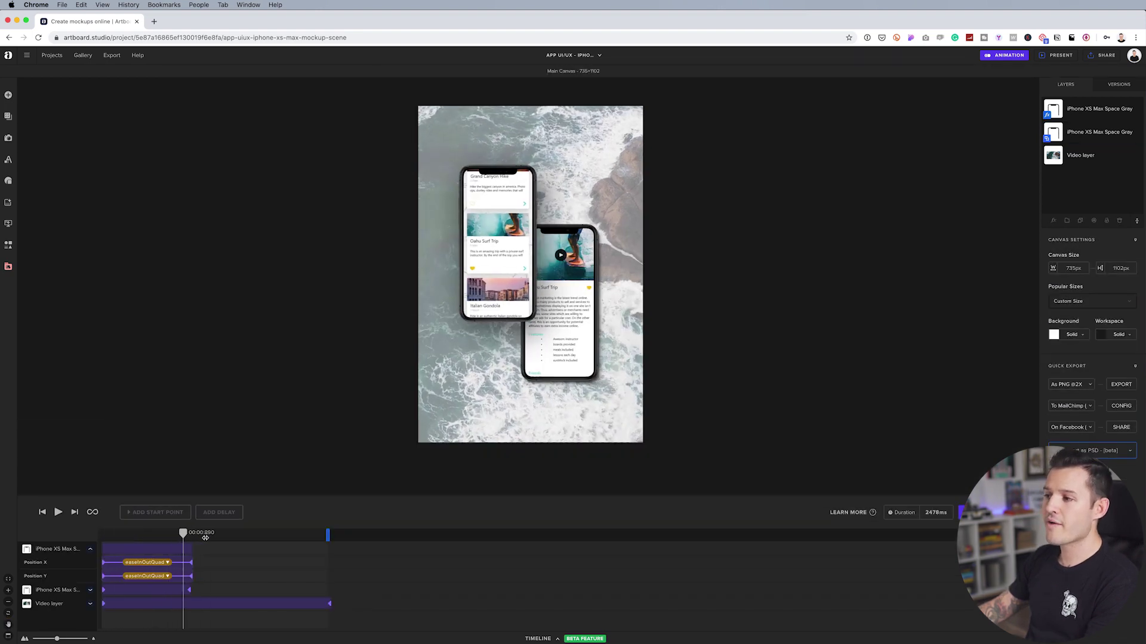
Add a black 'Surf App' text title to the canvas
drag(204, 538, 221, 538)
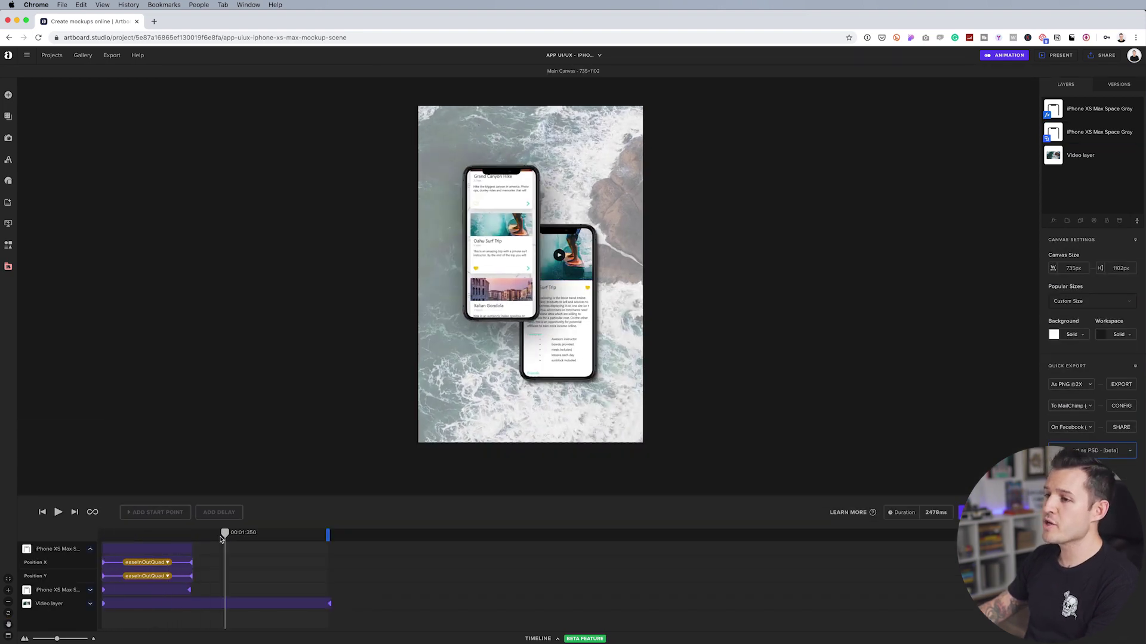
click(7, 159)
click(84, 111)
text(Surf App)
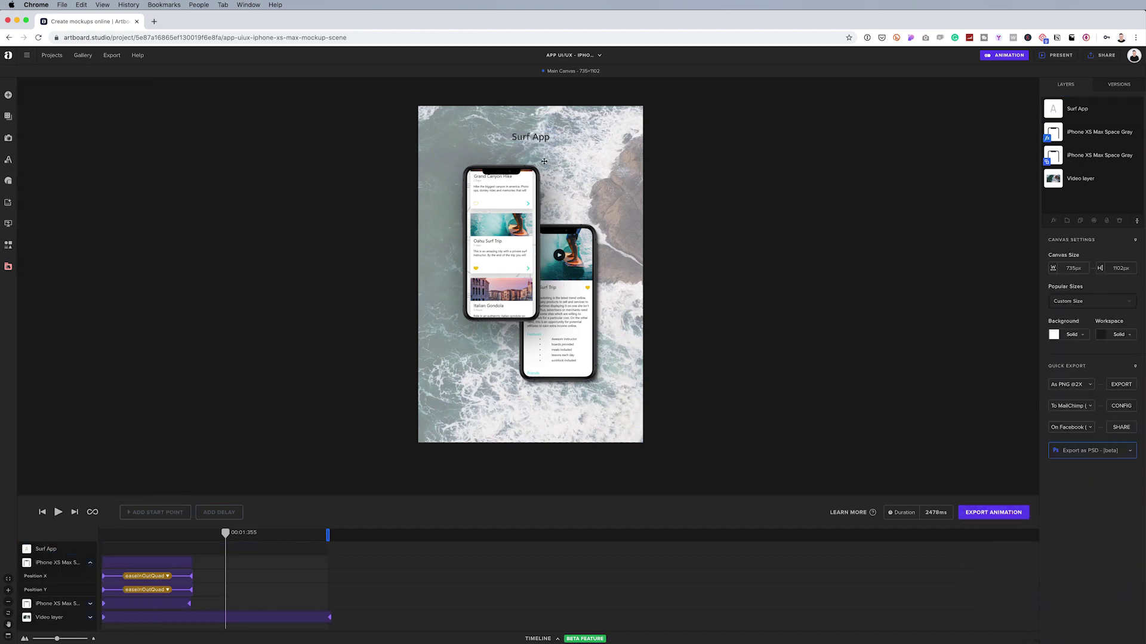
click(1053, 371)
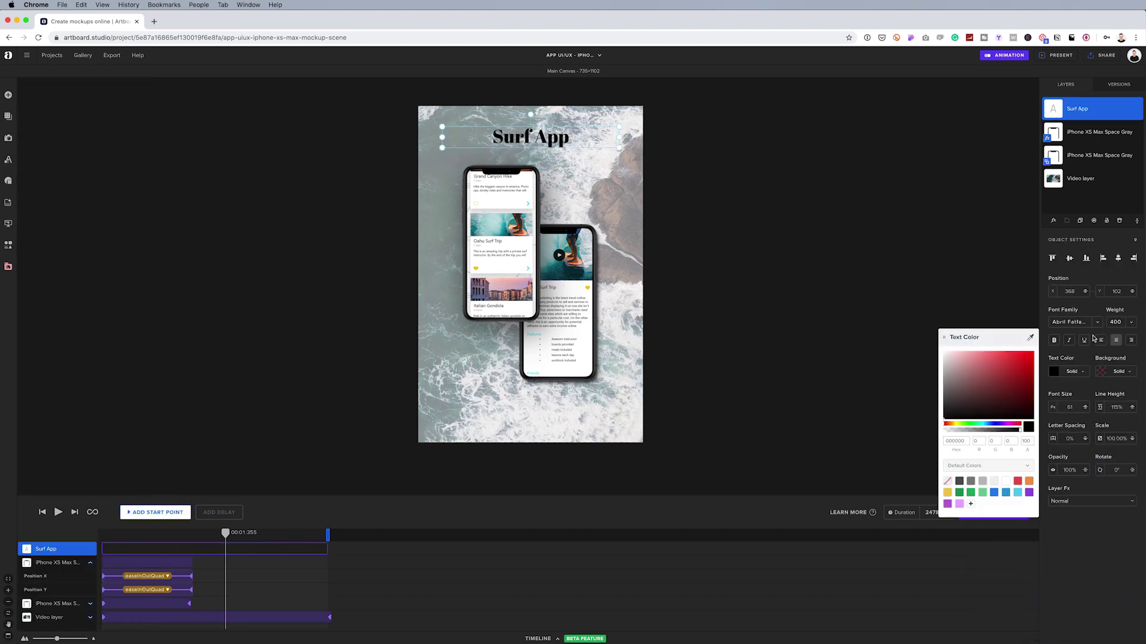
click(944, 477)
Duplicate the title and change the copy to 'Download Now'
click(1080, 220)
double_click(531, 408)
text(Download Now)
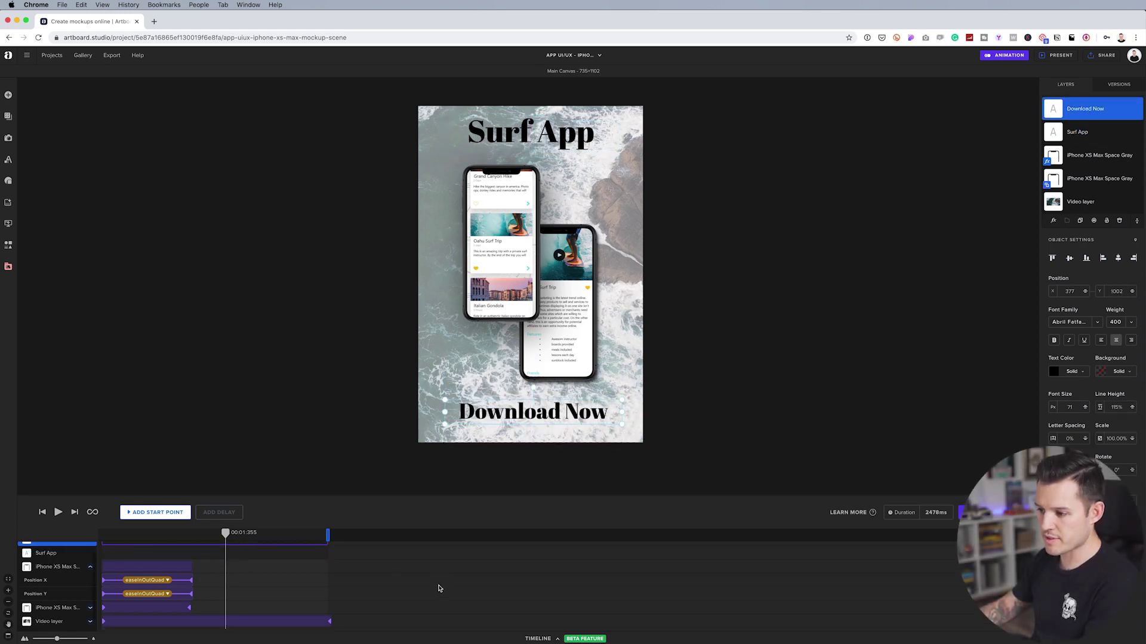
Animate the 'Surf App' title sliding down from above the canvas top
drag(219, 537, 85, 539)
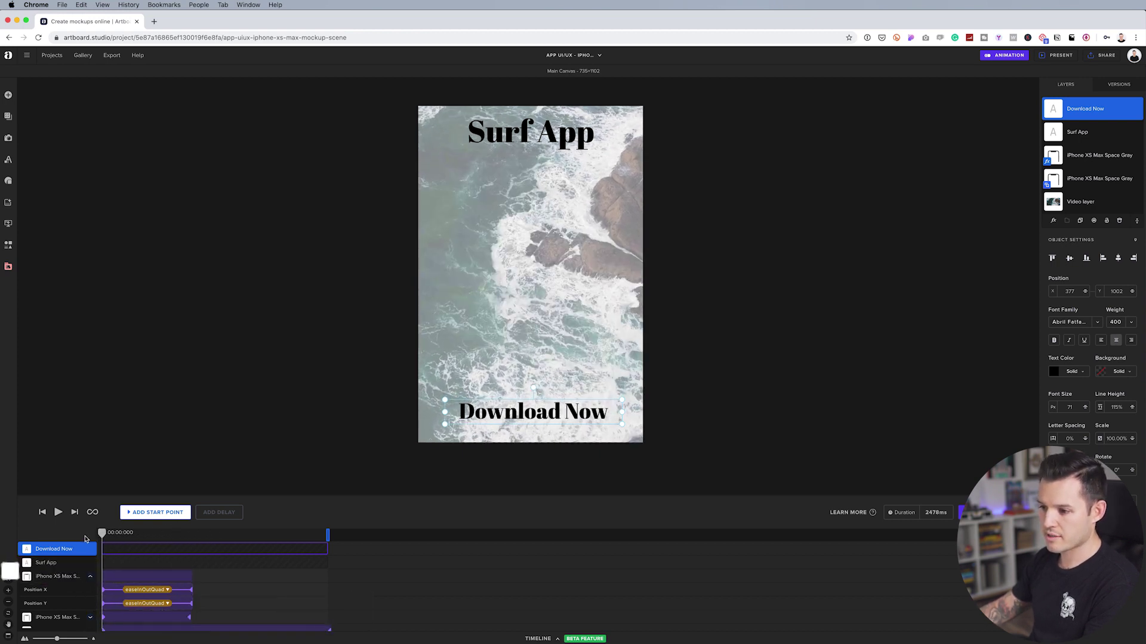
click(563, 133)
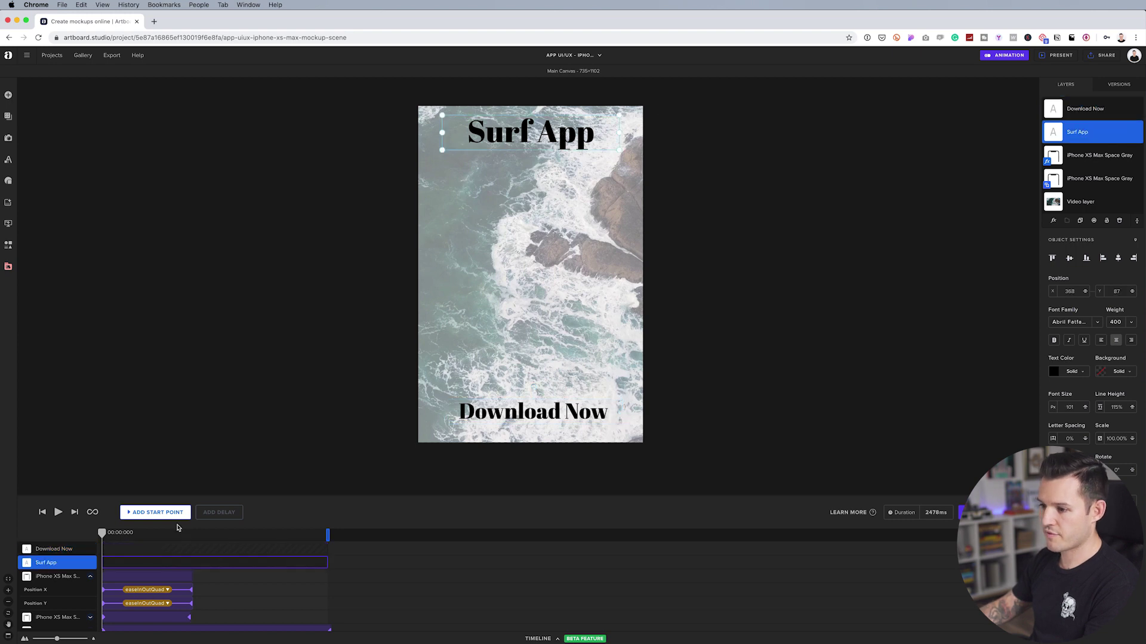
click(153, 513)
drag(564, 142, 559, 105)
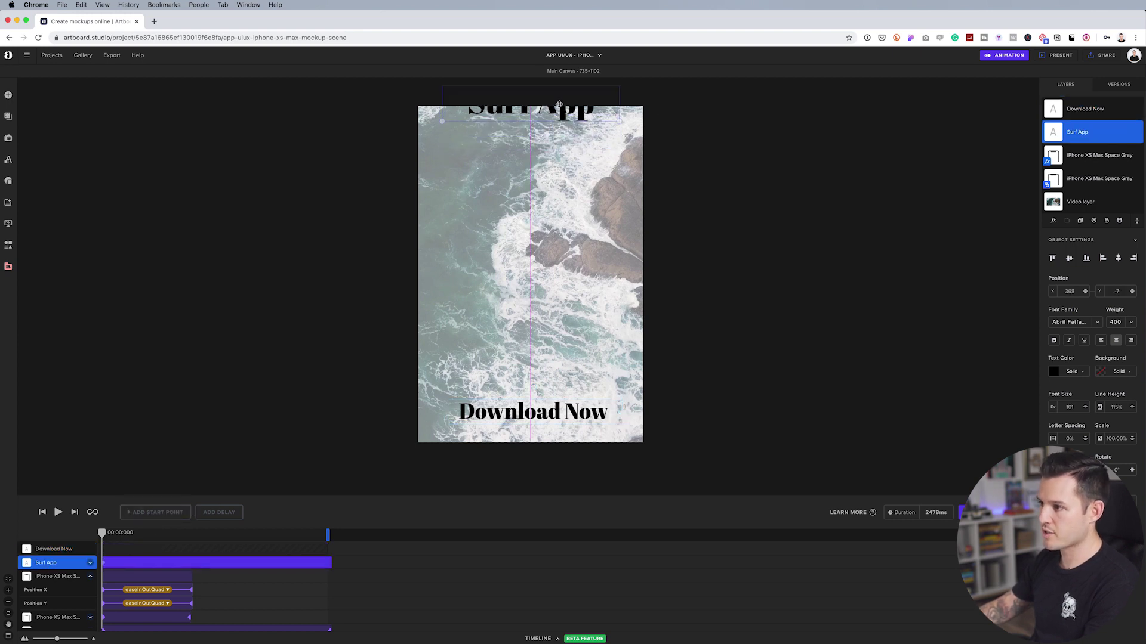
drag(104, 533, 188, 535)
drag(521, 112, 524, 142)
Animate 'Download Now' sliding up from below the canvas bottom, then play the animation
click(528, 416)
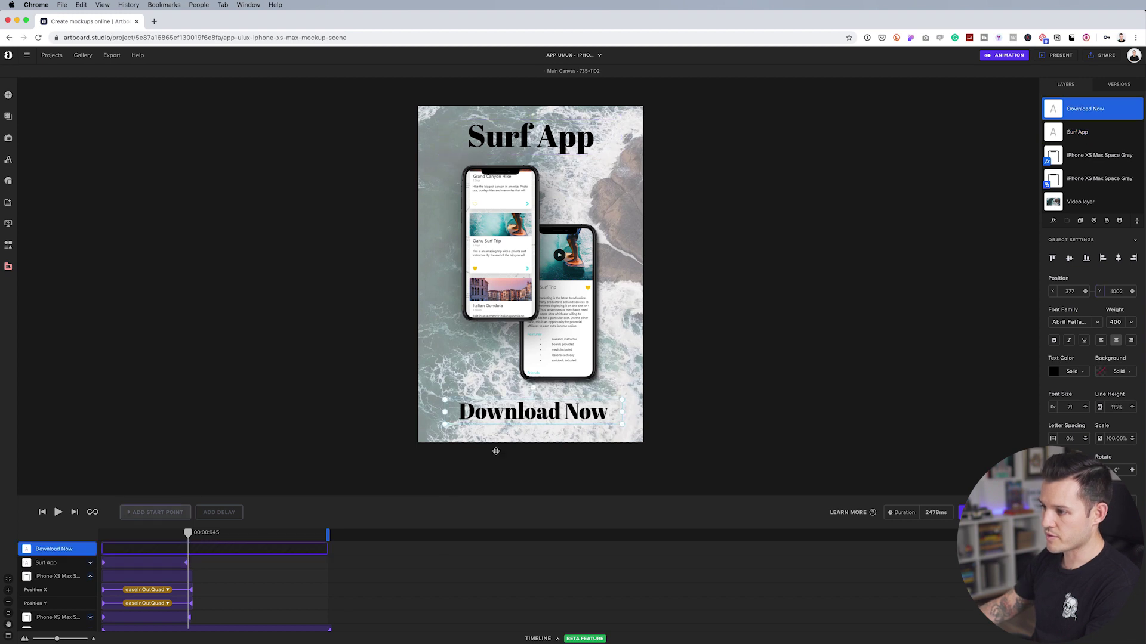
click(155, 512)
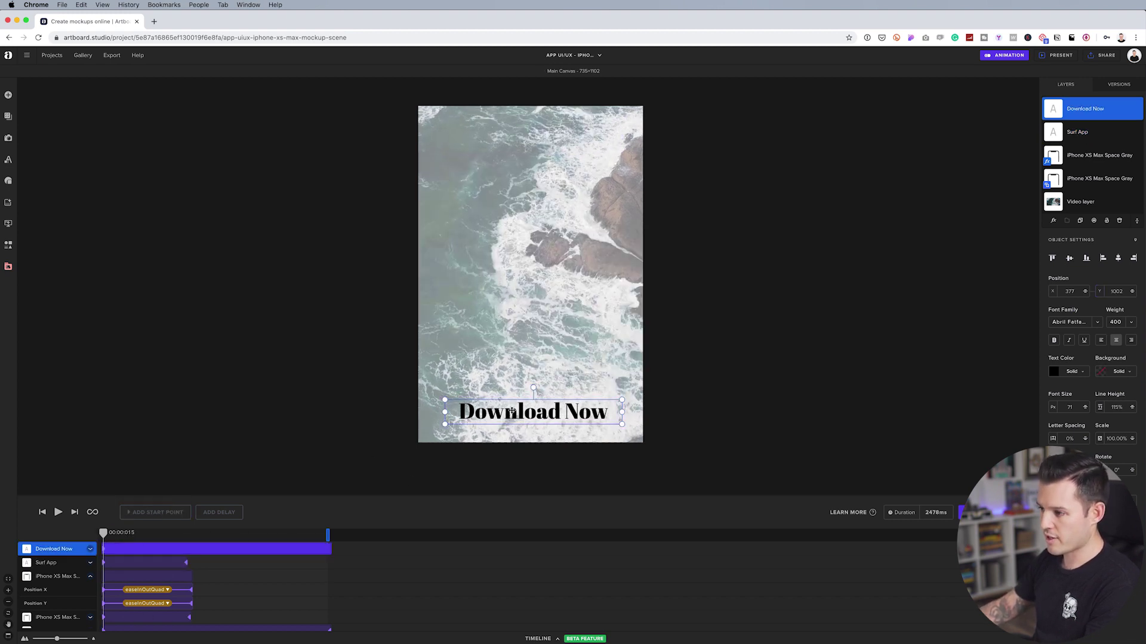
drag(512, 411, 511, 463)
drag(116, 537, 192, 536)
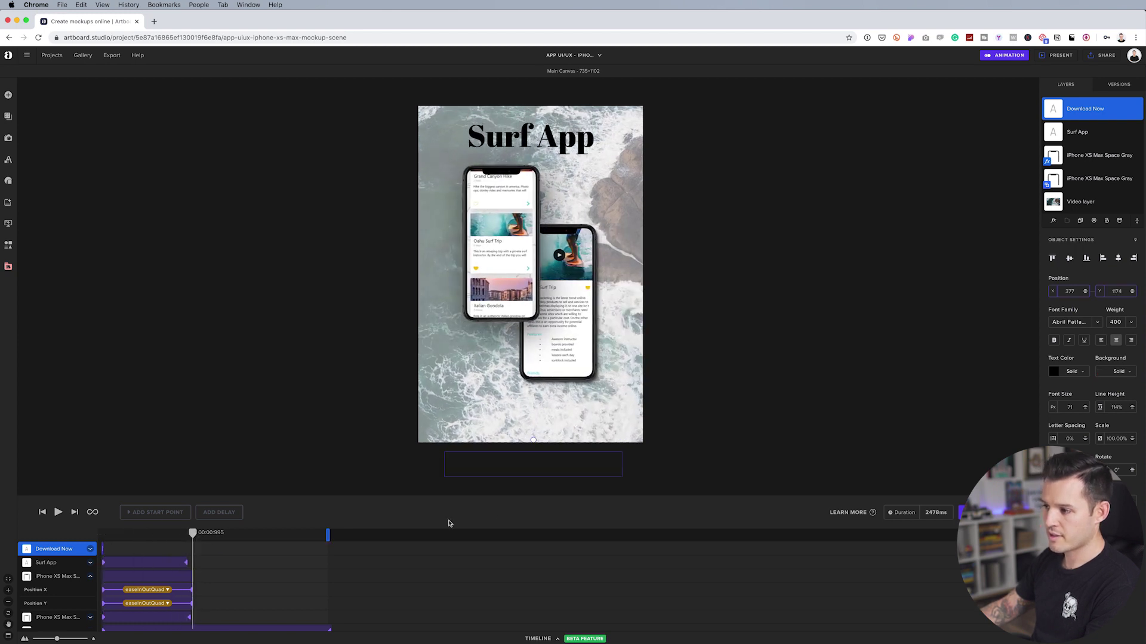
drag(529, 471, 529, 416)
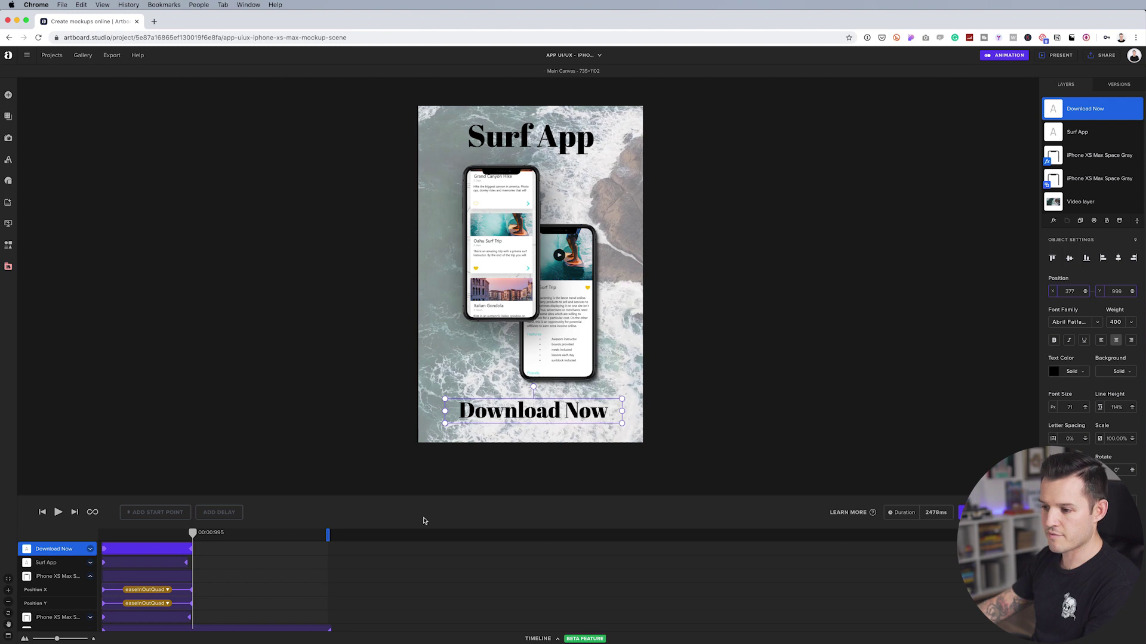
drag(193, 534, 75, 540)
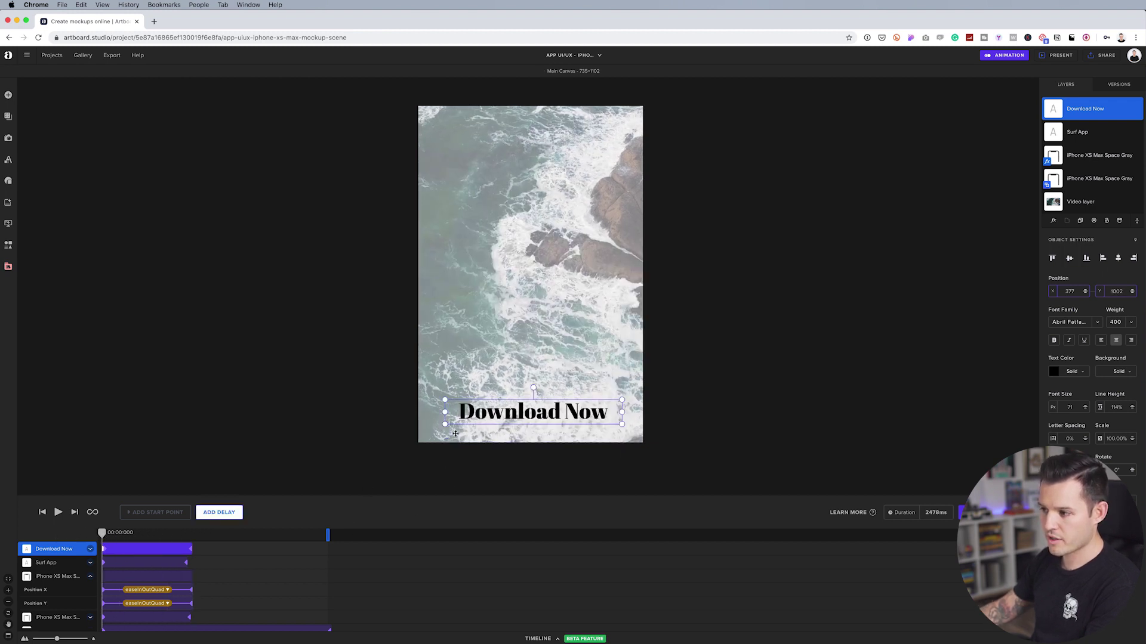
drag(493, 426, 493, 455)
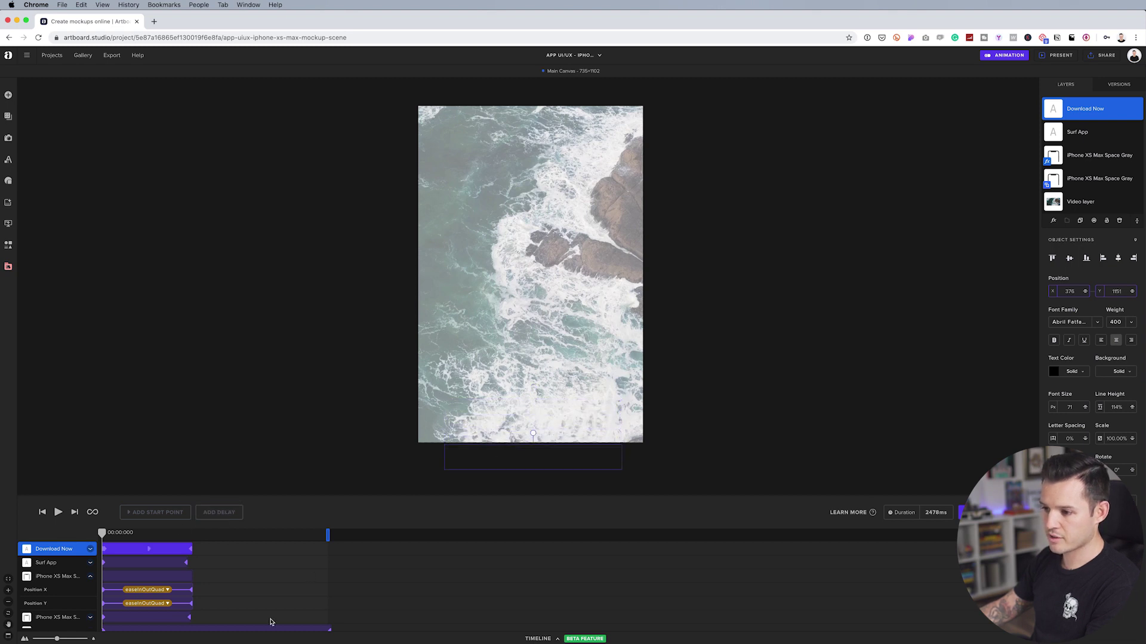
click(58, 512)
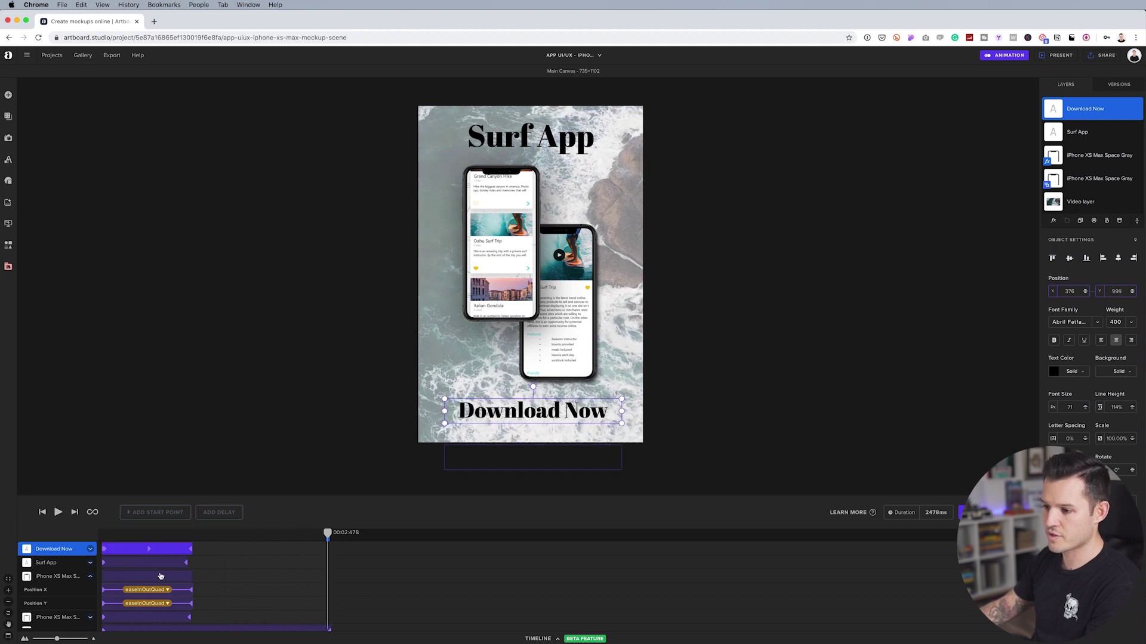
Give Download Now's Position X and Y tracks easeOutCubic easing and turn on animation looping
click(90, 549)
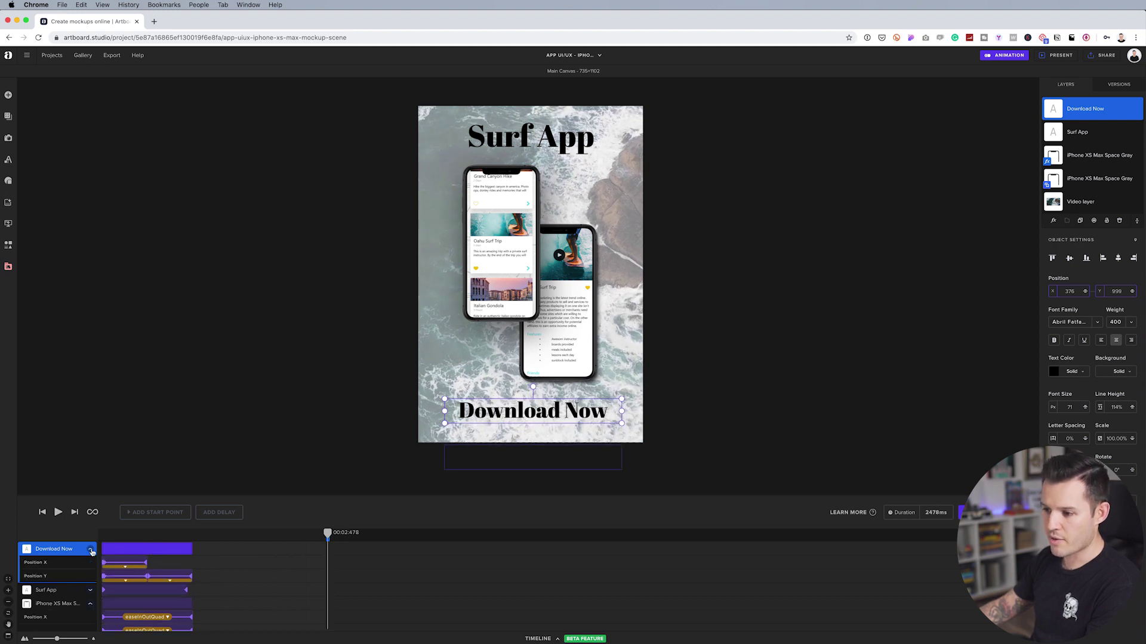
click(124, 568)
click(129, 603)
click(132, 580)
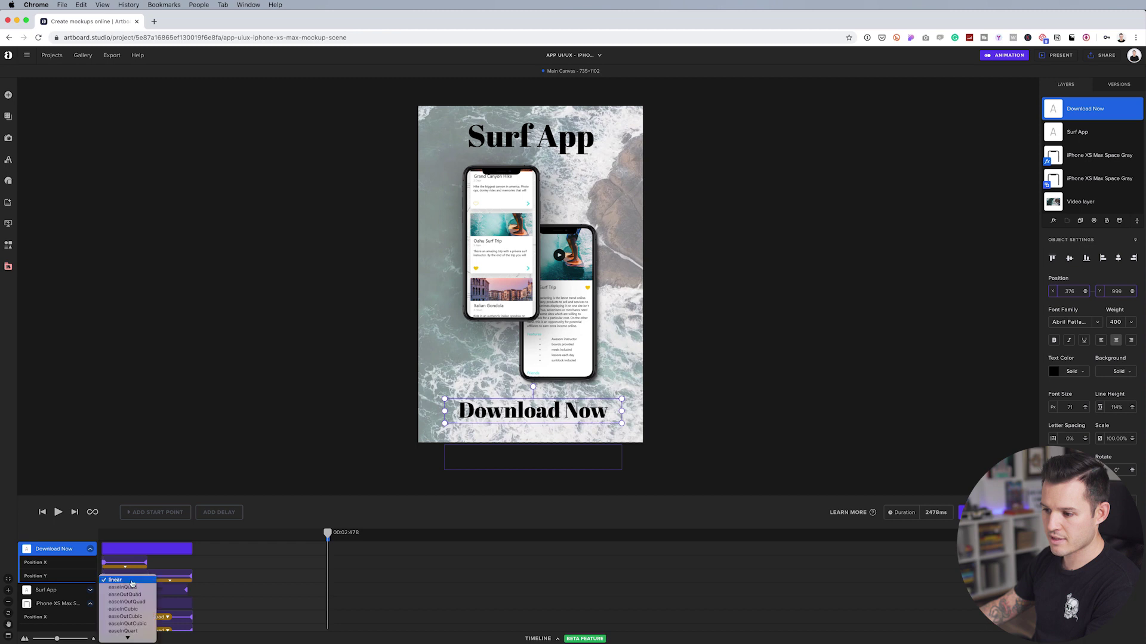
click(169, 581)
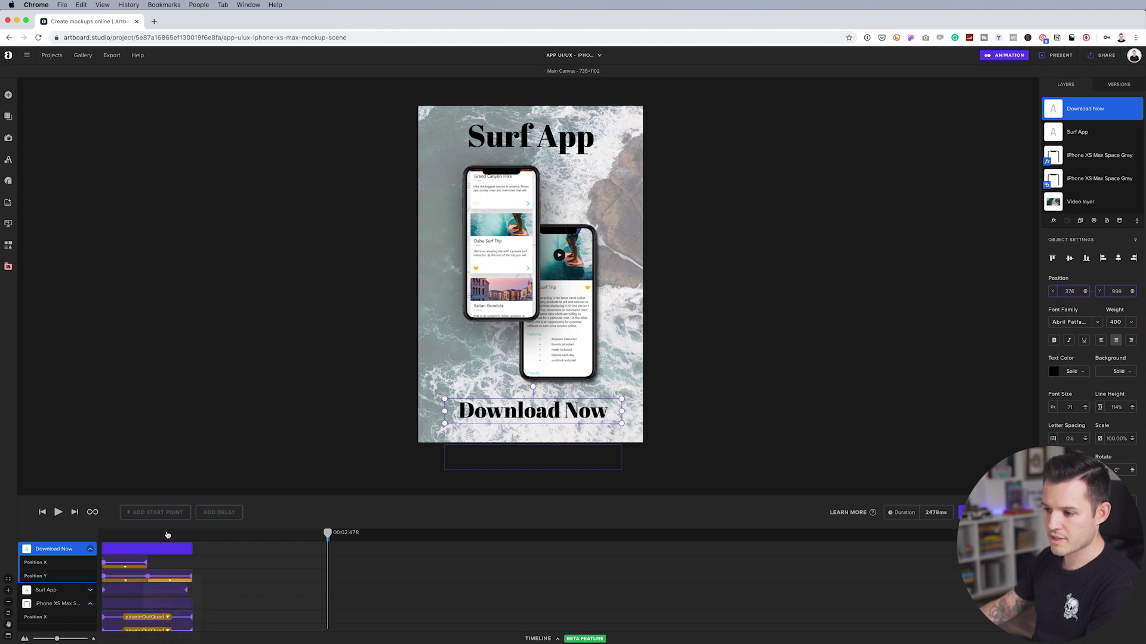
click(92, 512)
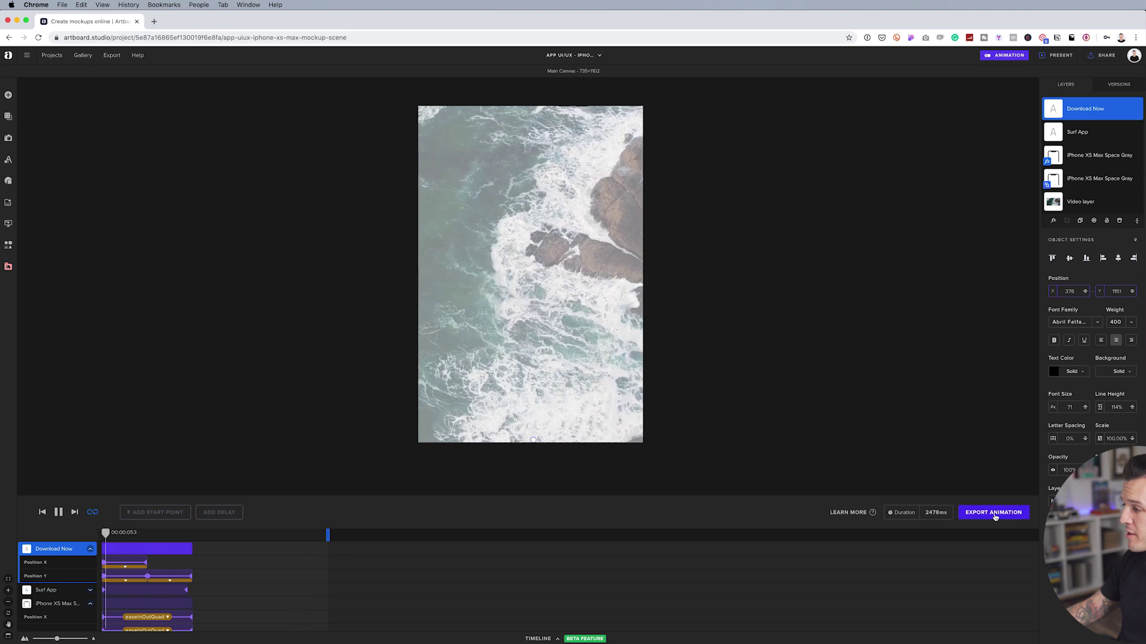
Open the Export Video page to render the 2.478-second WebM of the mockup animation
click(993, 512)
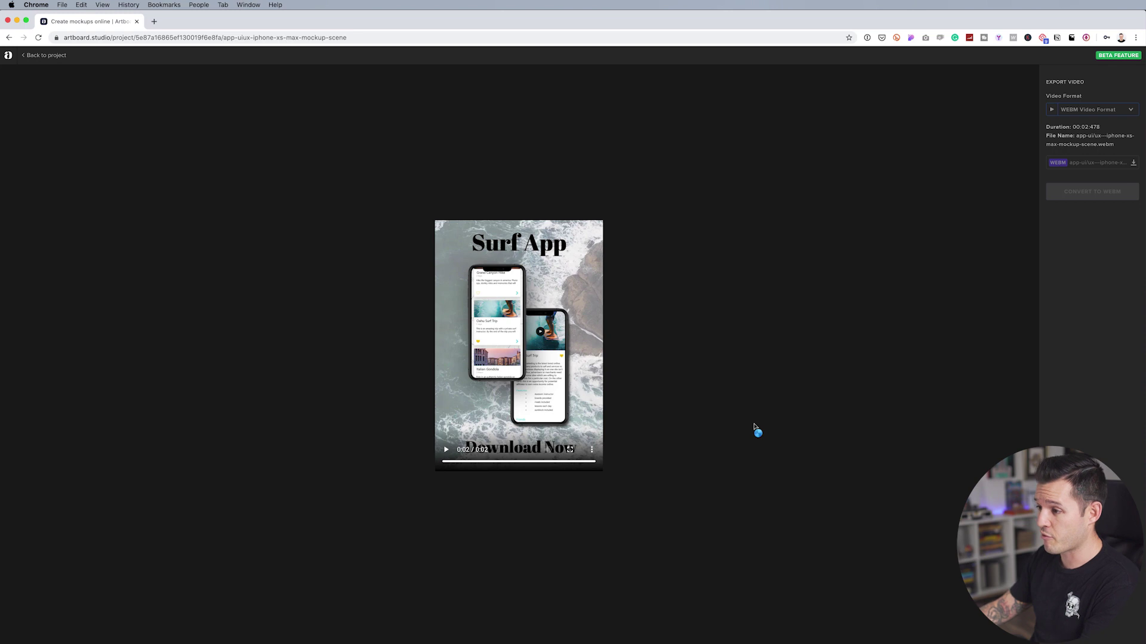
Download the rendered app-uiux--iphone-xs-max-mockup-scene.webm file and open the Video Format list
click(592, 453)
click(525, 427)
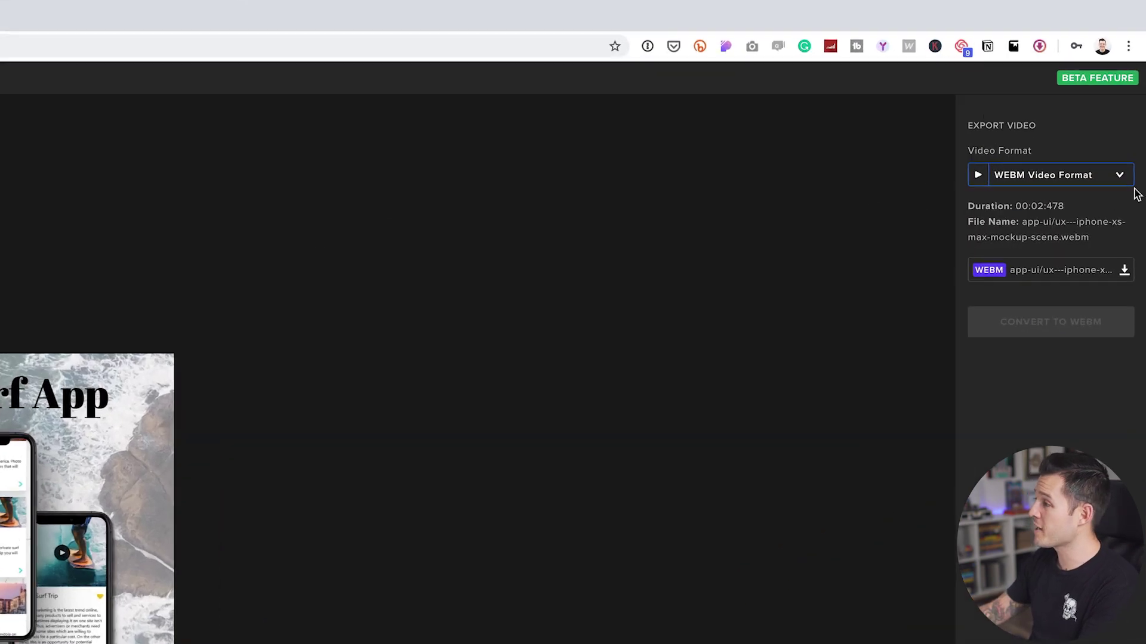
click(1130, 110)
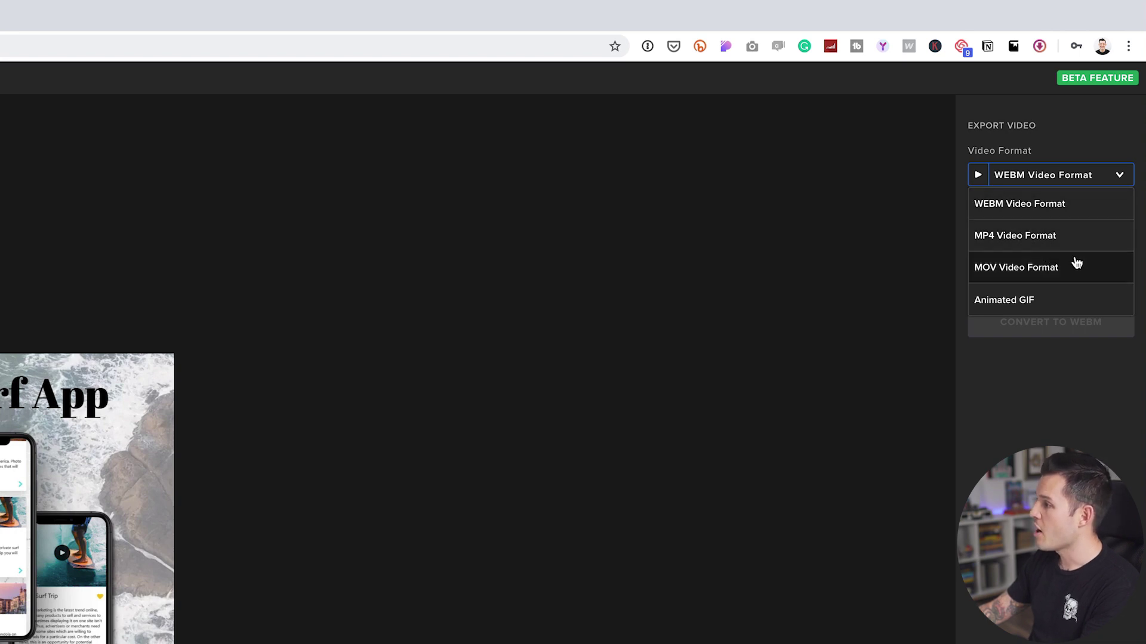
Select Animated GIF as the export format and start the GIF conversion
click(1061, 296)
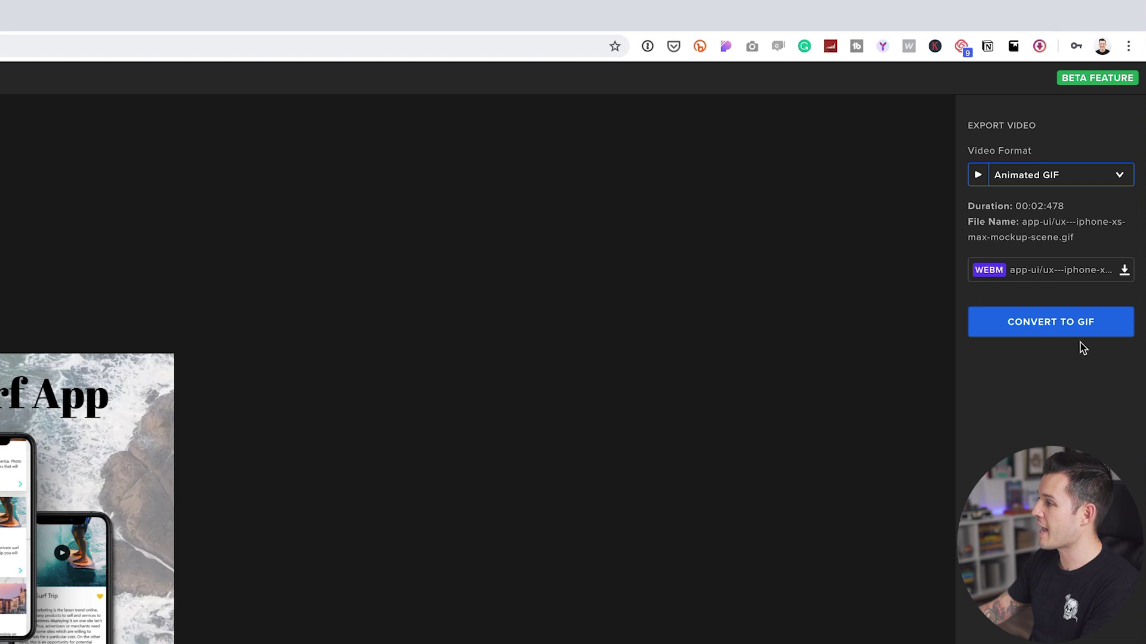
click(1063, 332)
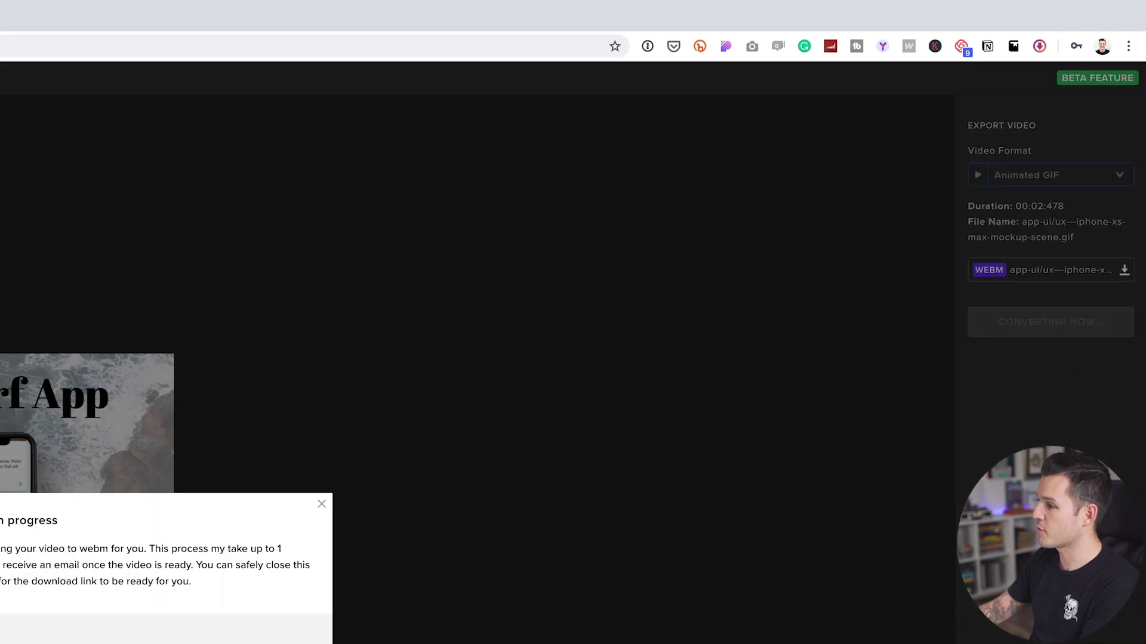